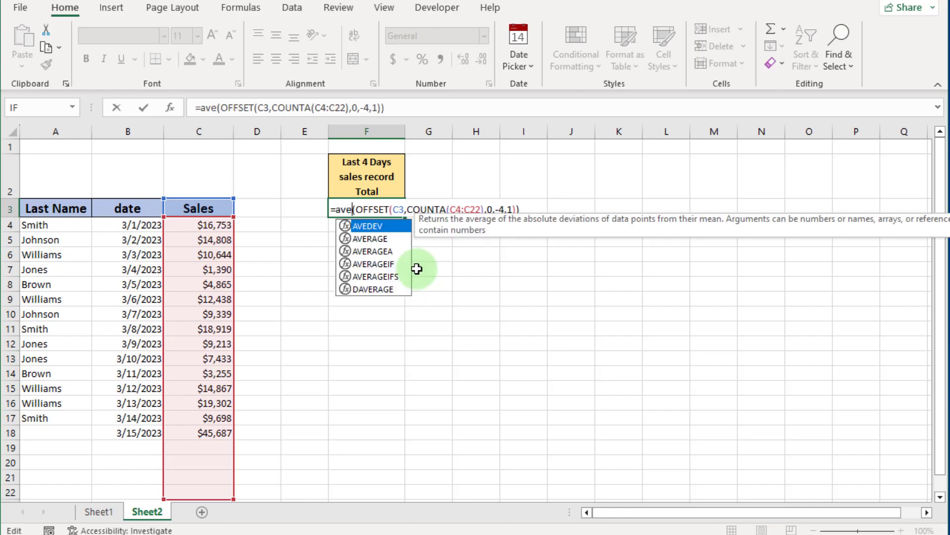
- Make F3 use AVERAGE with a height of -5, averaging the five most recent sales (18561.8)
{"action": "key", "text": "Tab"}
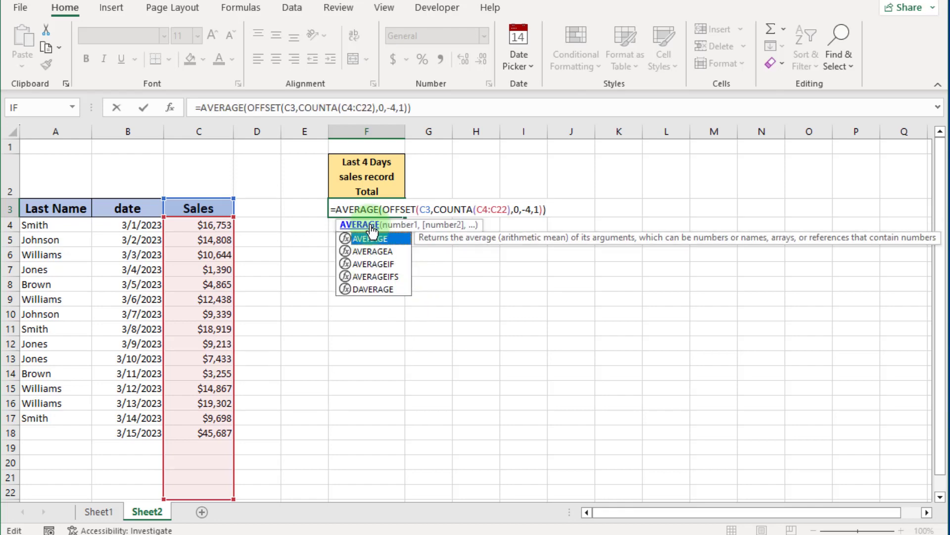
{"action": "left_click", "coordinate": [531, 210]}
{"action": "key", "text": "BackSpace"}
{"action": "type", "text": "5"}
{"action": "key", "text": "Return"}
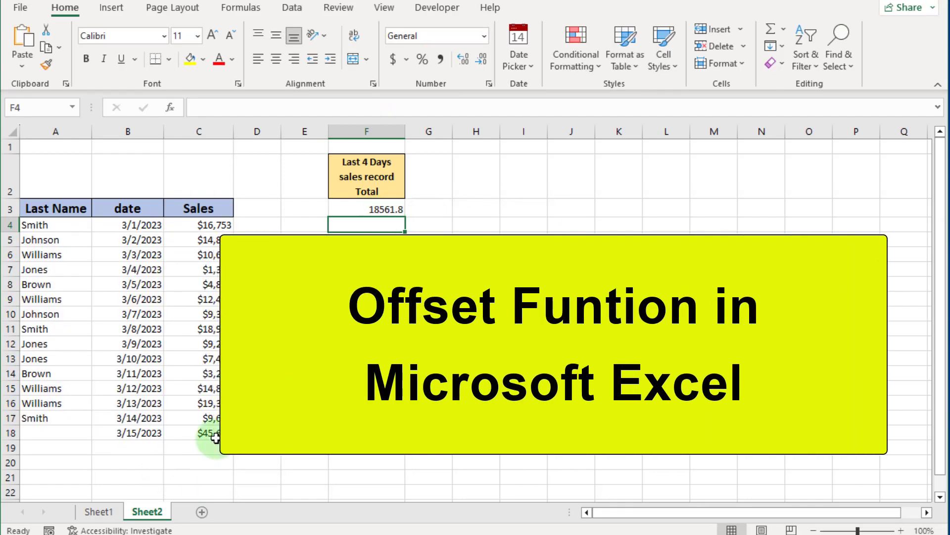
- Verify the average against C14:C18, then select Sheet1's table from row 2 to 18
{"action": "left_click_drag", "start_coordinate": [200, 433], "coordinate": [198, 373]}
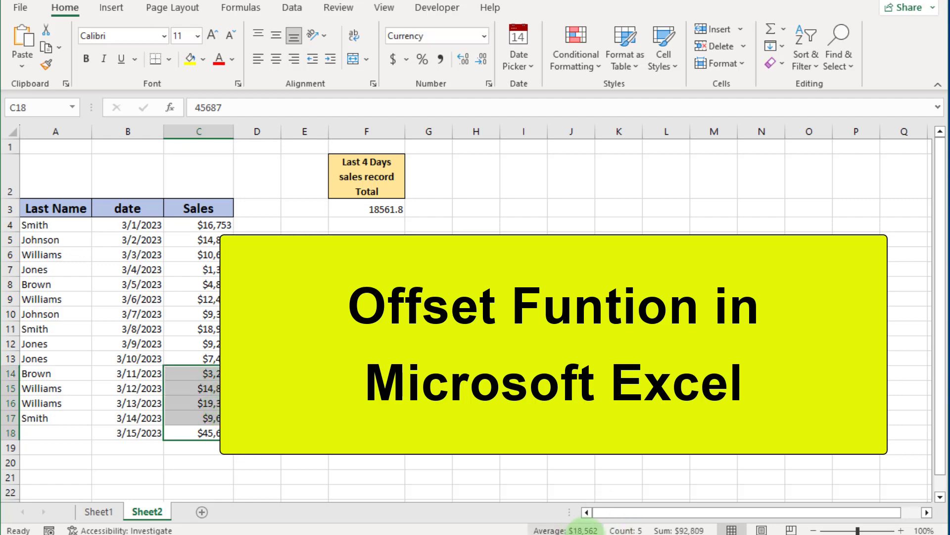
{"action": "double_click", "coordinate": [384, 209]}
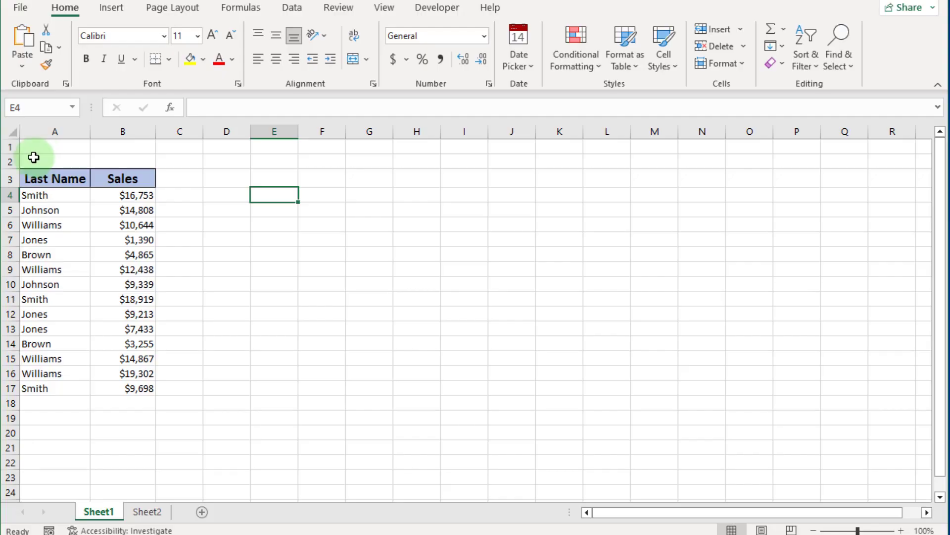
{"action": "left_click_drag", "start_coordinate": [33, 158], "coordinate": [179, 404]}
- Enter =OFFSET(B1,4,0) in E4 so it returns 14808 from B5
{"action": "left_click", "coordinate": [316, 385]}
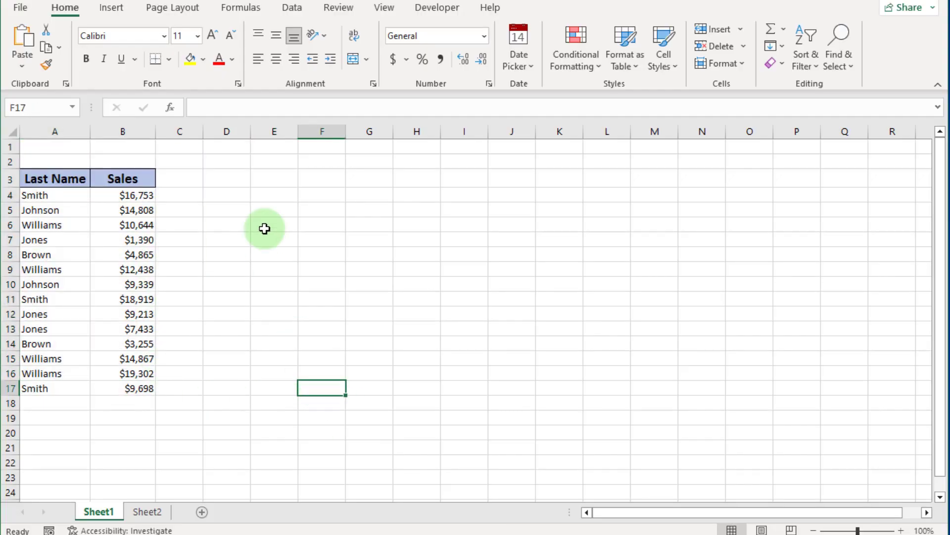
{"action": "left_click", "coordinate": [265, 196]}
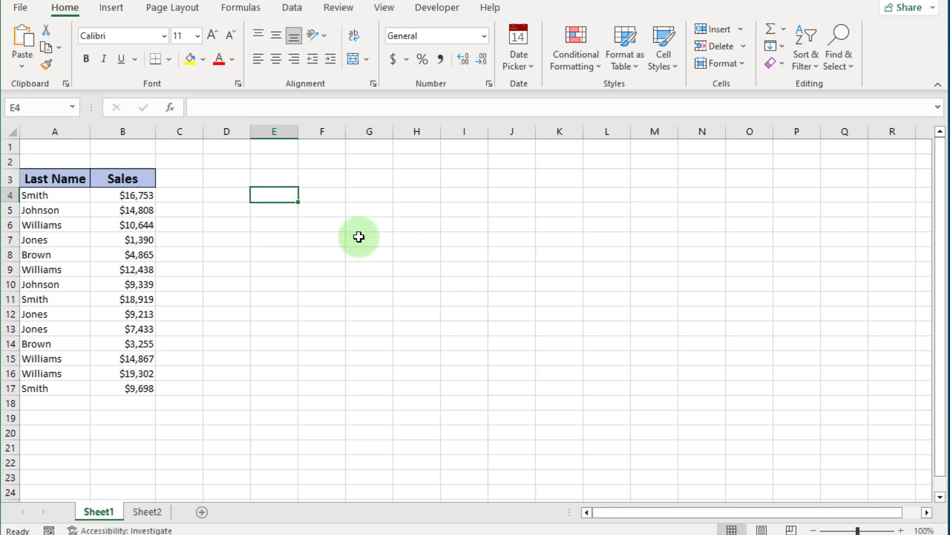
{"action": "type", "text": "="}
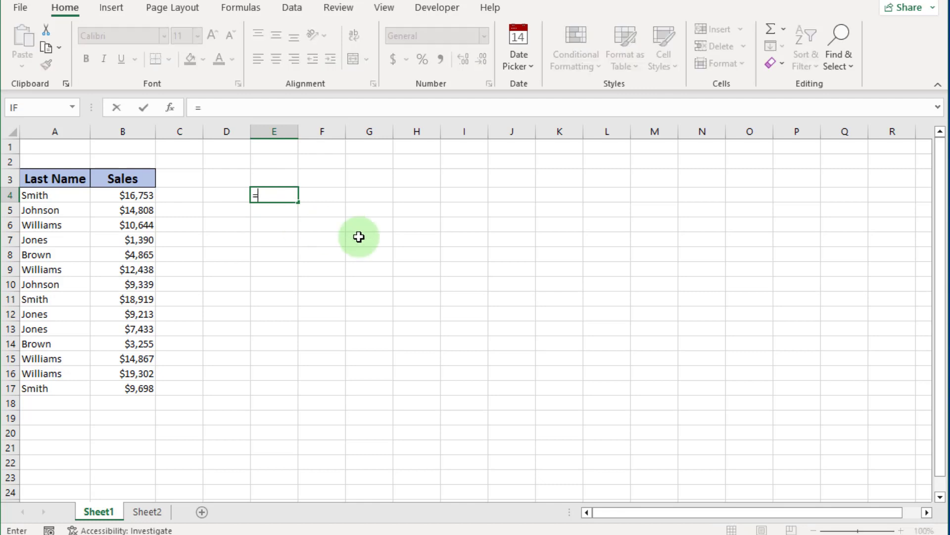
{"action": "type", "text": "off"}
{"action": "double_click", "coordinate": [304, 213]}
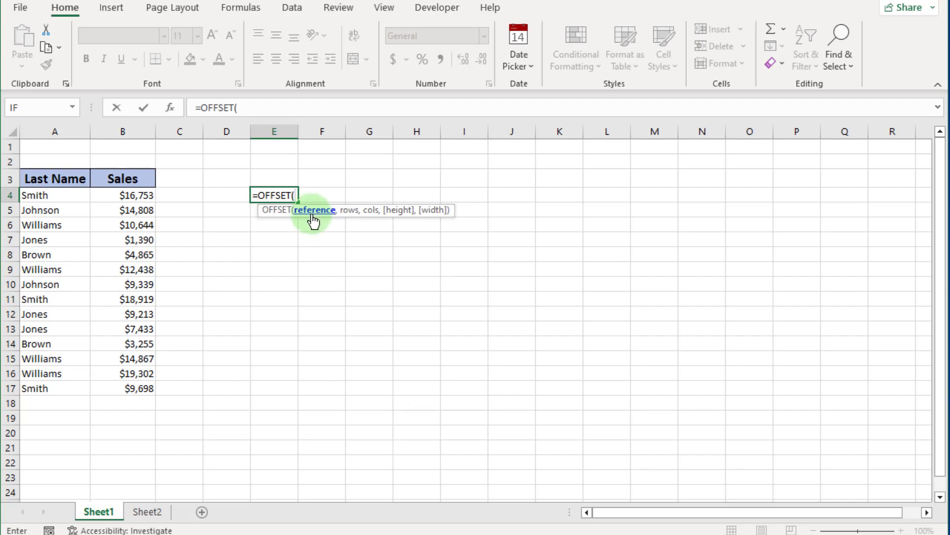
{"action": "left_click", "coordinate": [123, 146]}
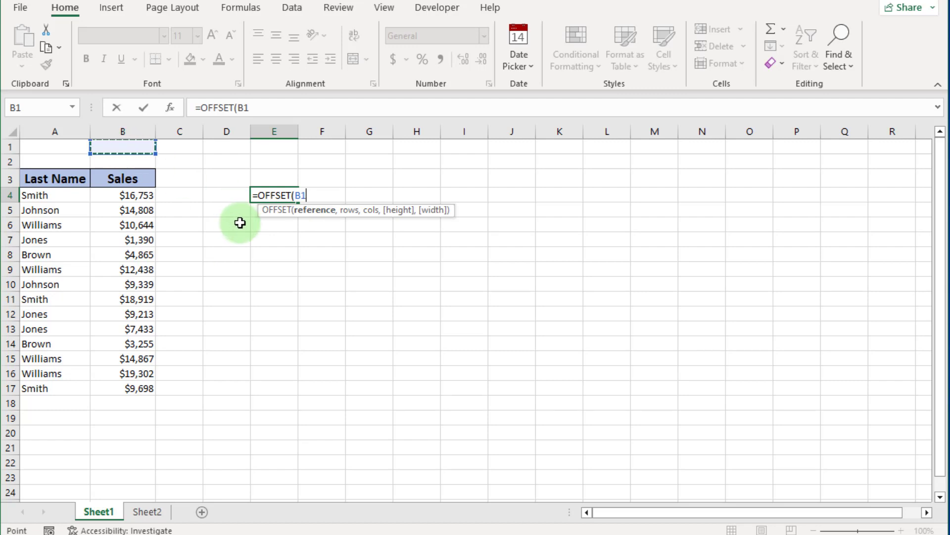
{"action": "type", "text": ","}
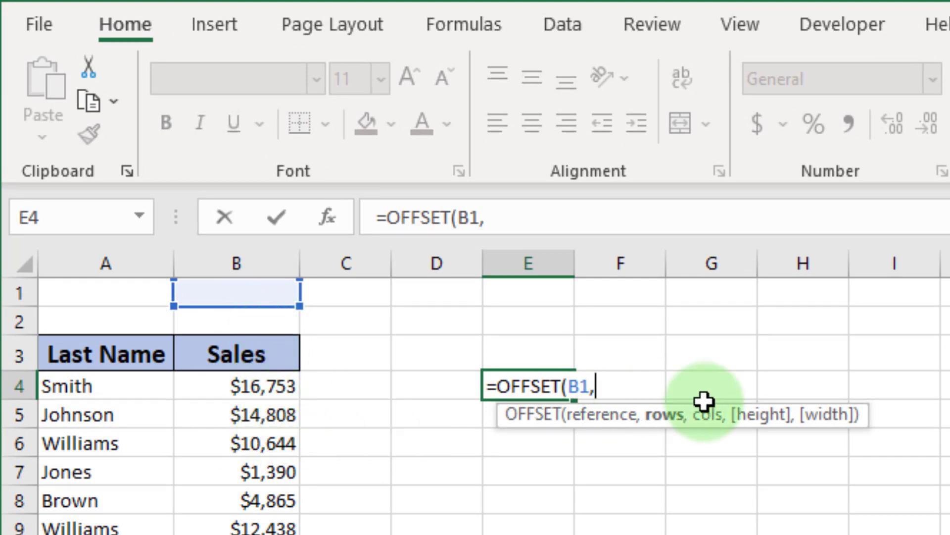
{"action": "type", "text": ",0"}
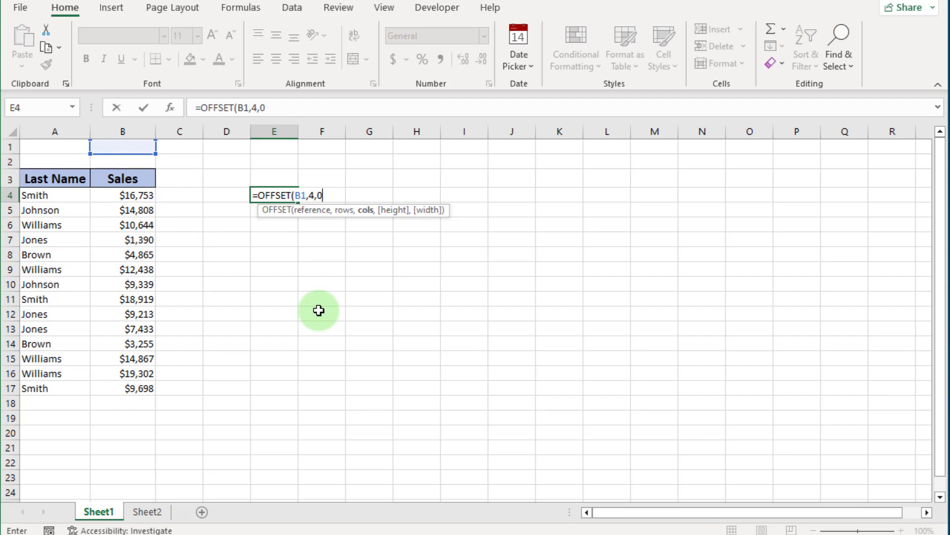
{"action": "type", "text": ")"}
{"action": "key", "text": "Return"}
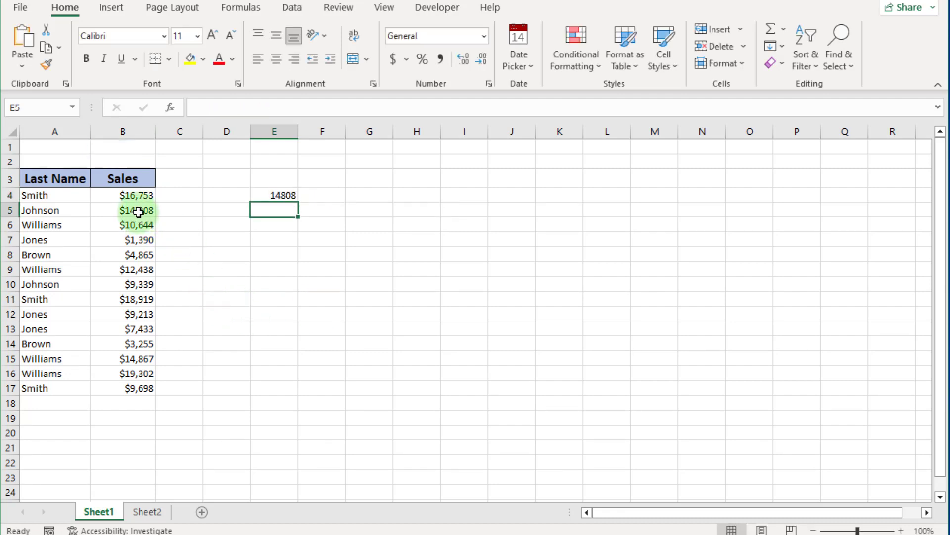
- Replace B1 with B3 in E4's formula, making it =OFFSET(B3,4,0)
{"action": "left_click", "coordinate": [276, 195]}
{"action": "double_click", "coordinate": [275, 195]}
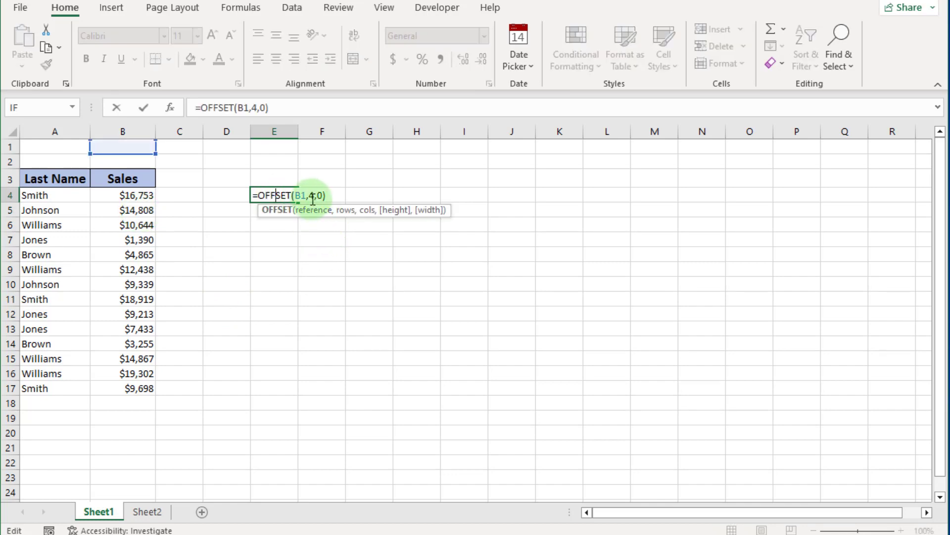
{"action": "left_click", "coordinate": [314, 194]}
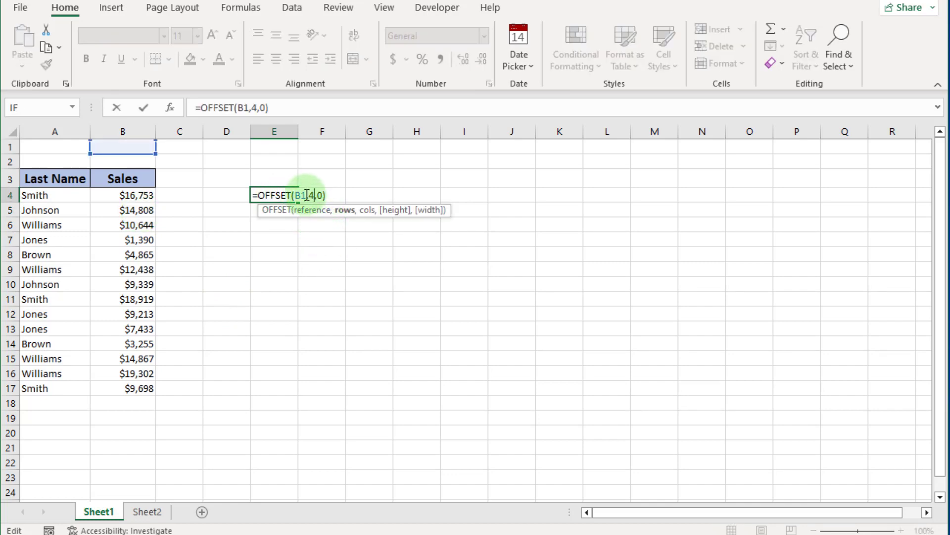
{"action": "key", "text": "Left"}
{"action": "key", "text": "BackSpace"}
{"action": "key", "text": "BackSpace"}
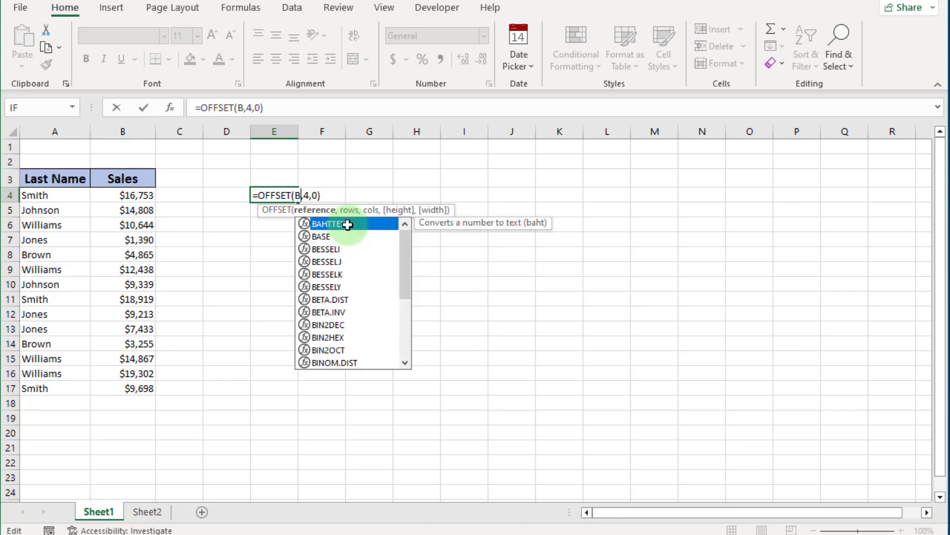
{"action": "left_click", "coordinate": [128, 179]}
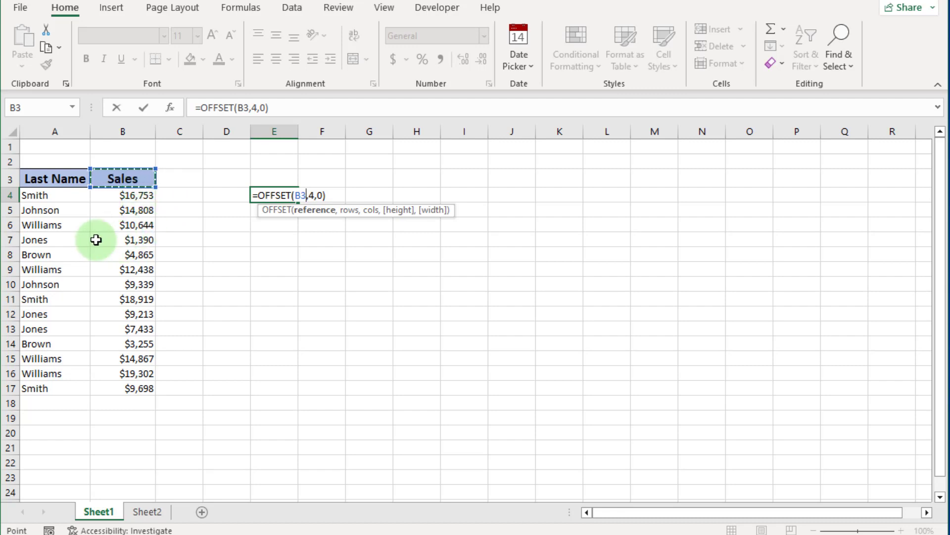
{"action": "left_click", "coordinate": [112, 240]}
{"action": "left_click", "coordinate": [123, 183]}
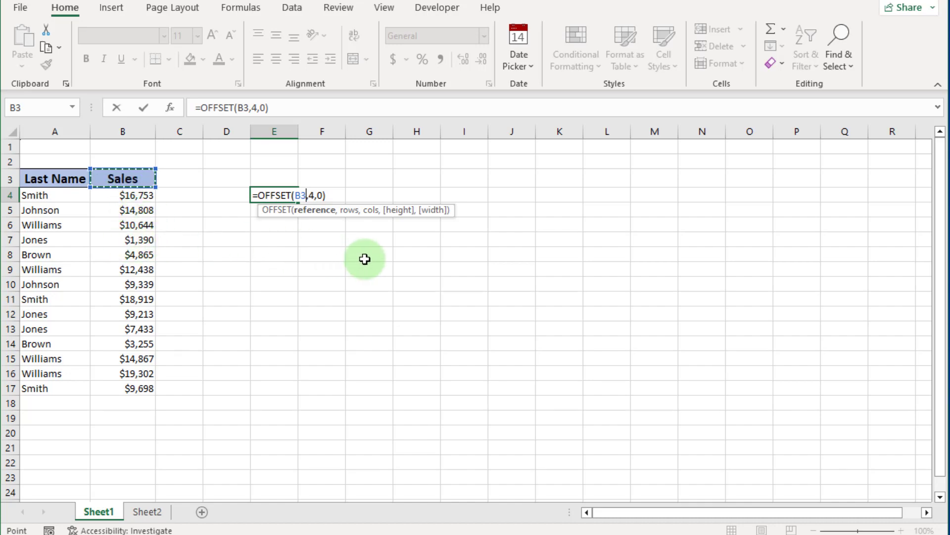
{"action": "key", "text": "Return"}
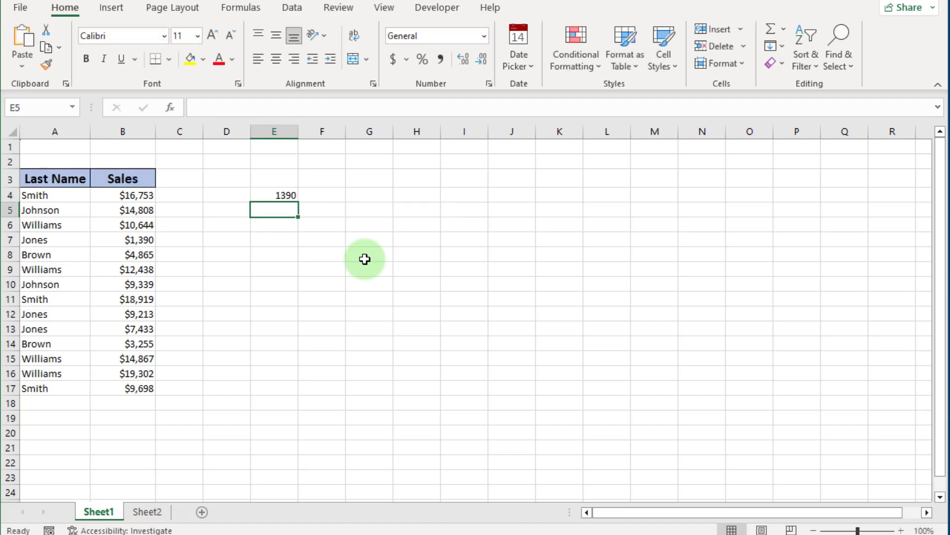
- Compare E4's result of 1390 with B7 and reopen E4's formula
{"action": "left_click", "coordinate": [143, 239]}
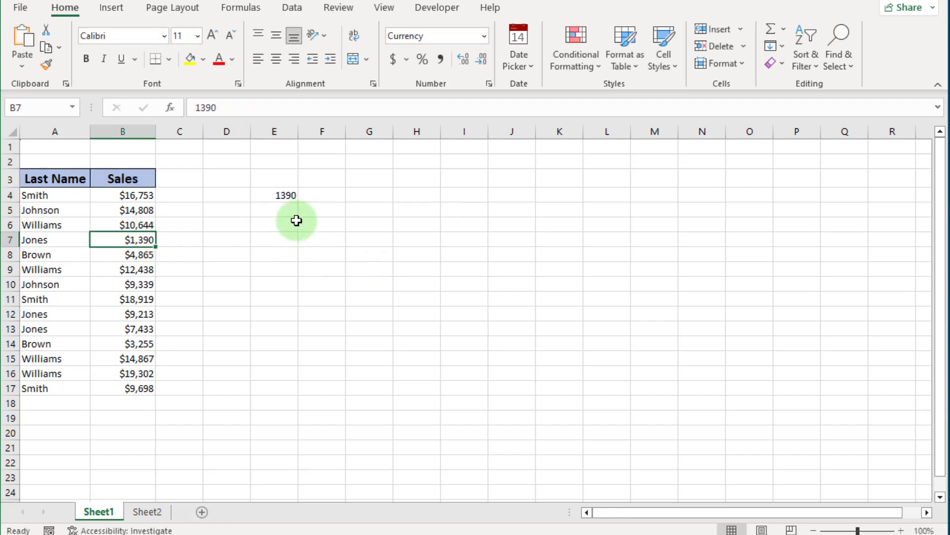
{"action": "left_click", "coordinate": [288, 194]}
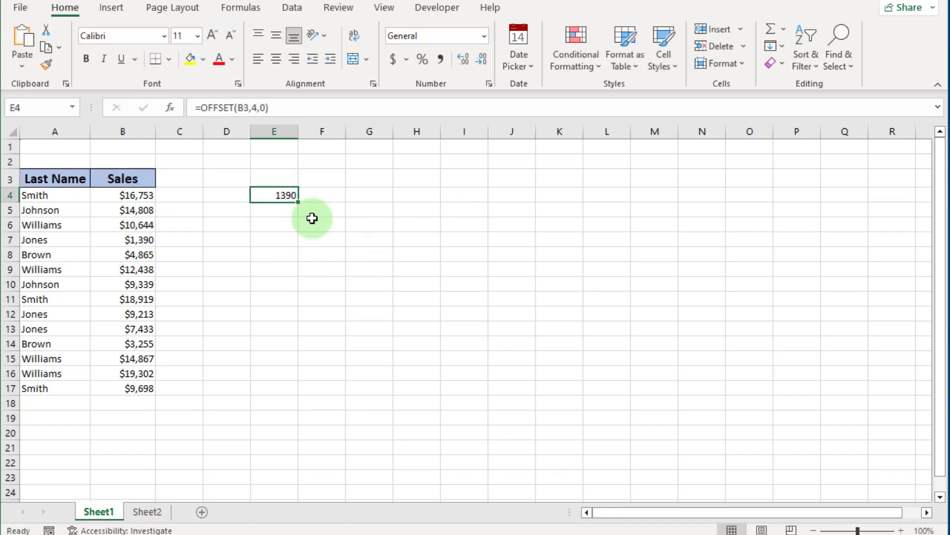
{"action": "double_click", "coordinate": [283, 194]}
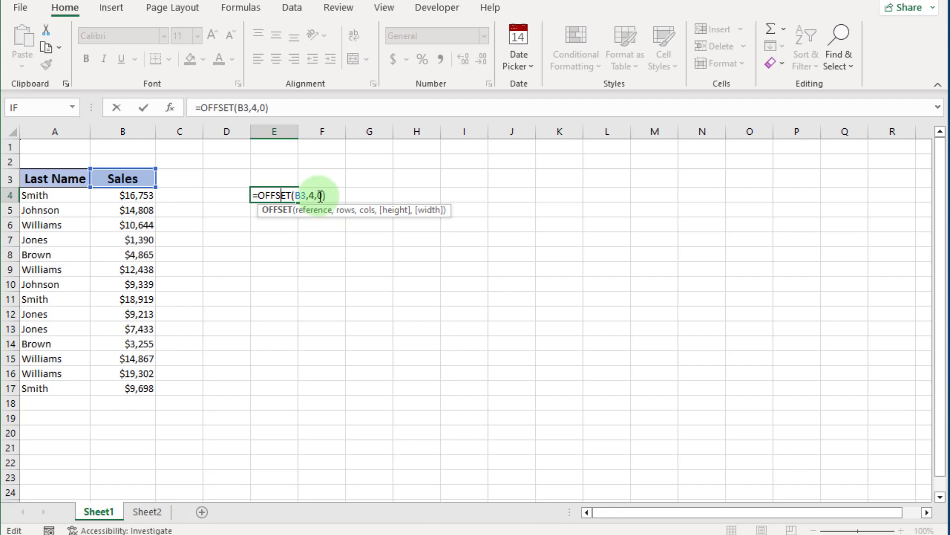
- Change E4's column offset to 1, giving =OFFSET(B3,4,1)
{"action": "double_click", "coordinate": [321, 195]}
{"action": "type", "text": "1"}
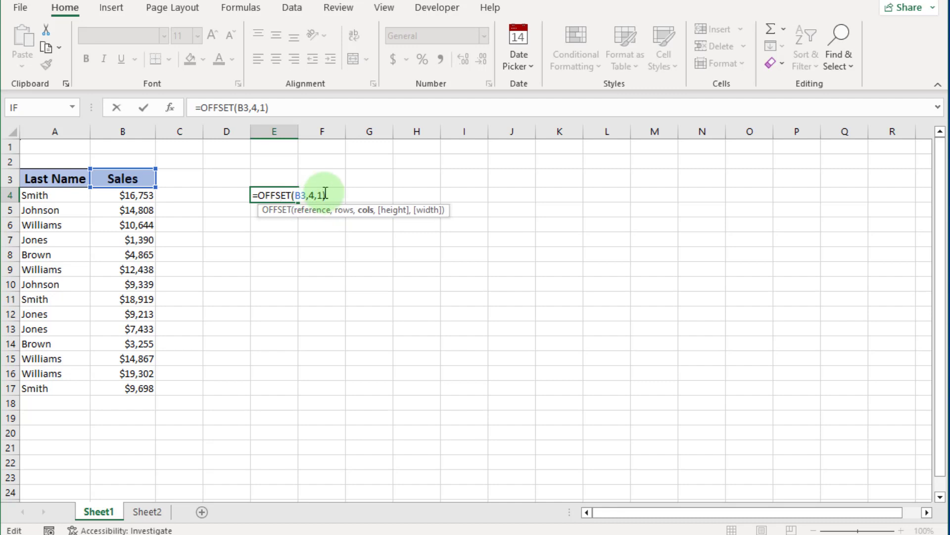
{"action": "key", "text": "Return"}
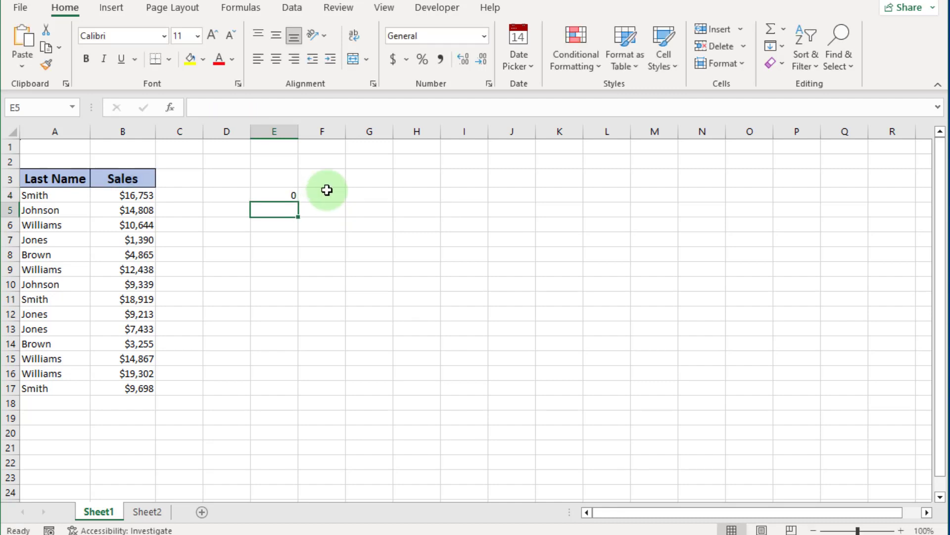
{"action": "left_click", "coordinate": [287, 193]}
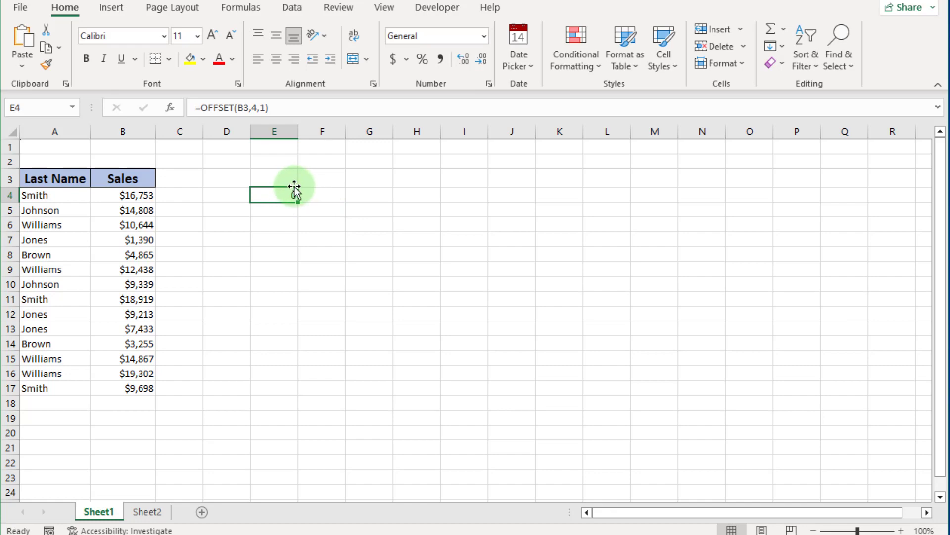
{"action": "double_click", "coordinate": [283, 195]}
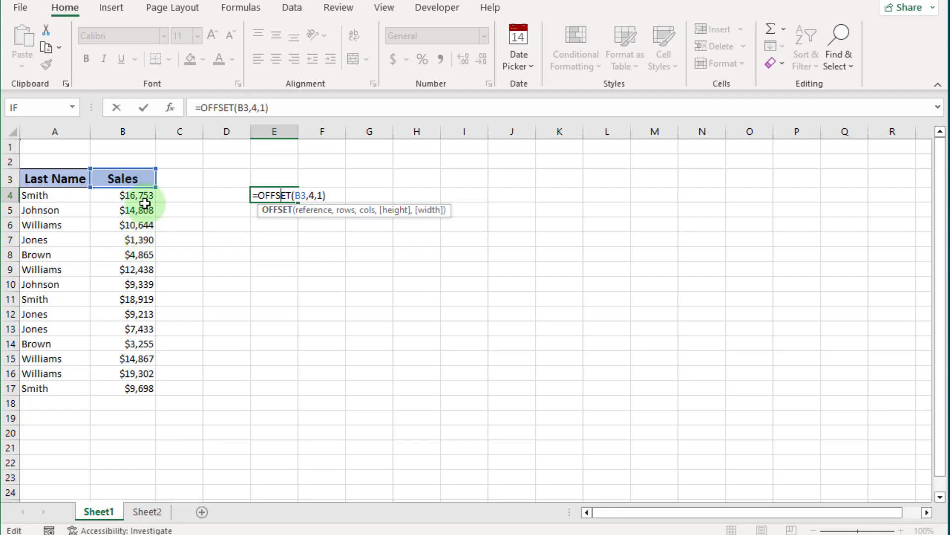
- Check cells B7 and C7 against the formula's new target, then reopen E4
{"action": "left_click", "coordinate": [112, 241]}
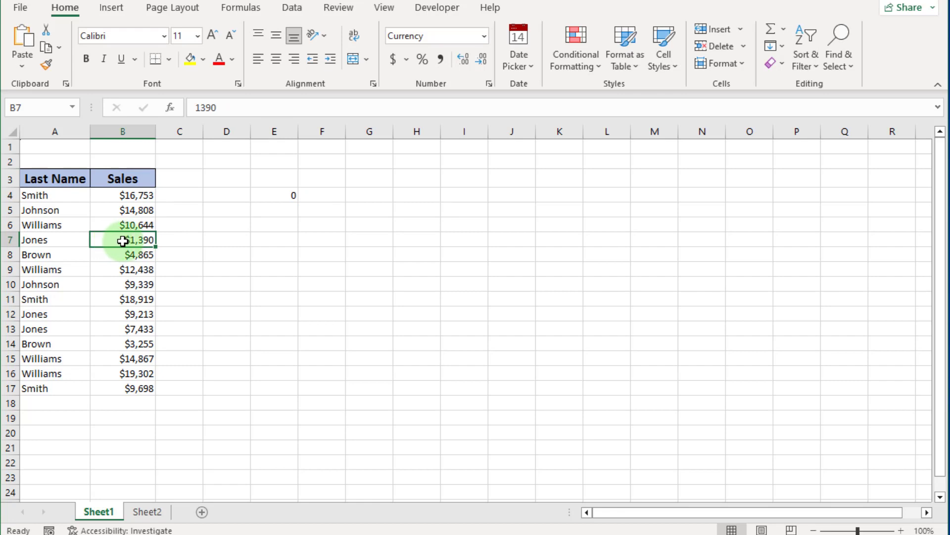
{"action": "left_click", "coordinate": [171, 242]}
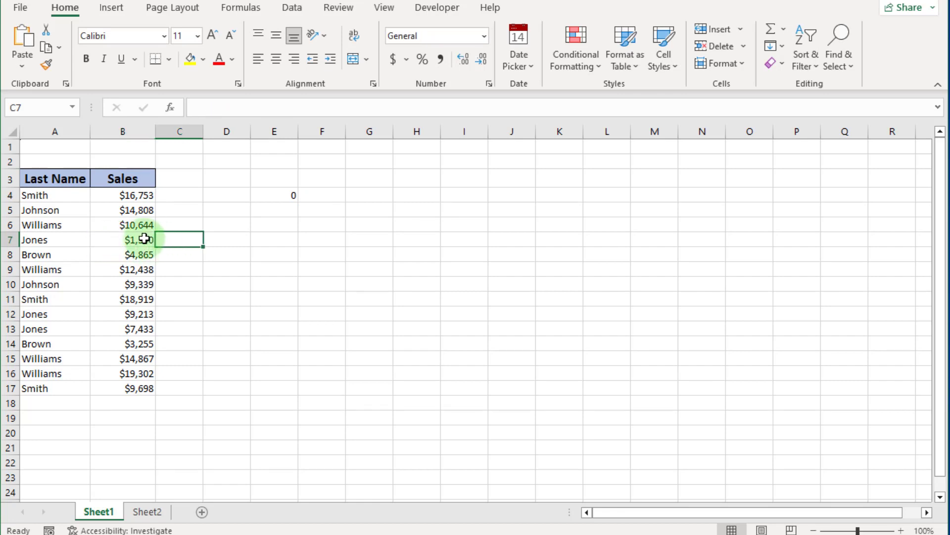
{"action": "left_click", "coordinate": [119, 240]}
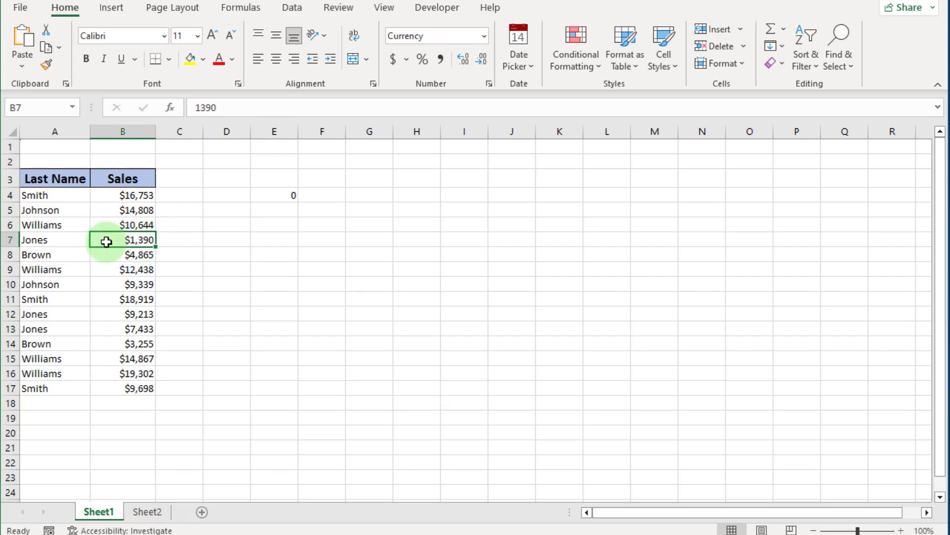
{"action": "left_click", "coordinate": [167, 240]}
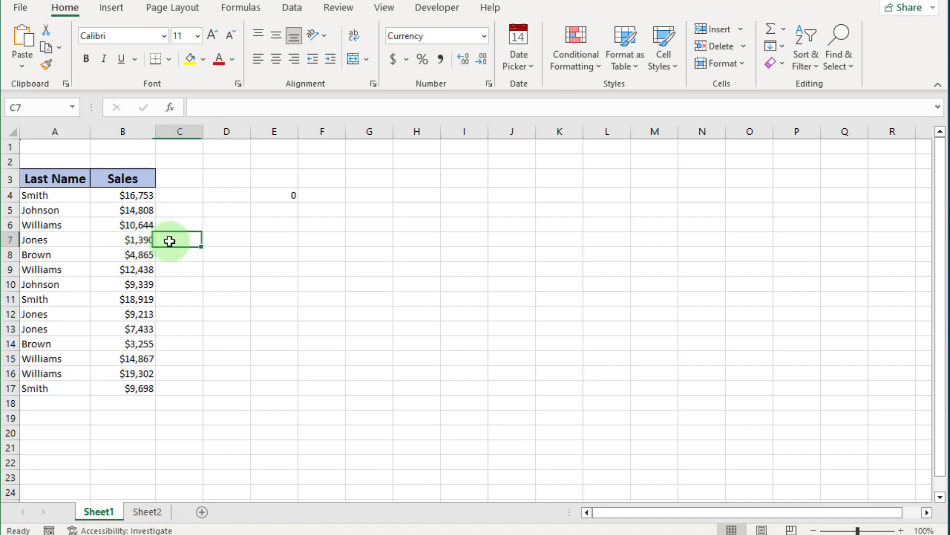
{"action": "left_click", "coordinate": [280, 197]}
{"action": "double_click", "coordinate": [281, 197]}
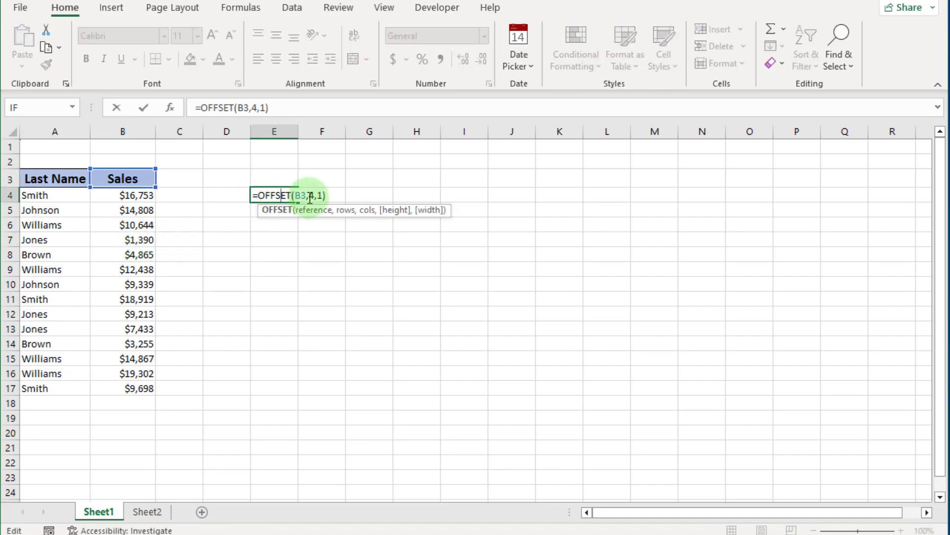
- Enter 5, then 6, into C7 so E4 returns 6
{"action": "left_click", "coordinate": [175, 239]}
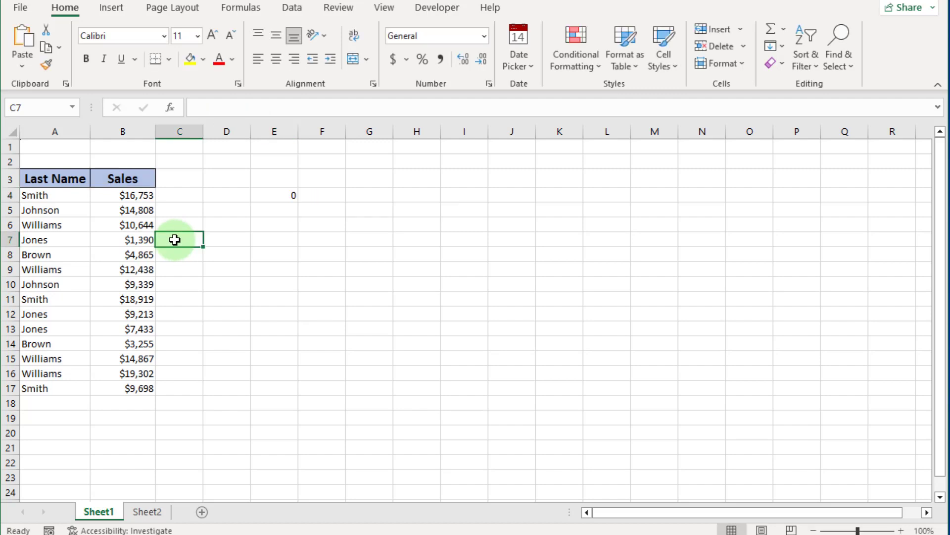
{"action": "type", "text": "5"}
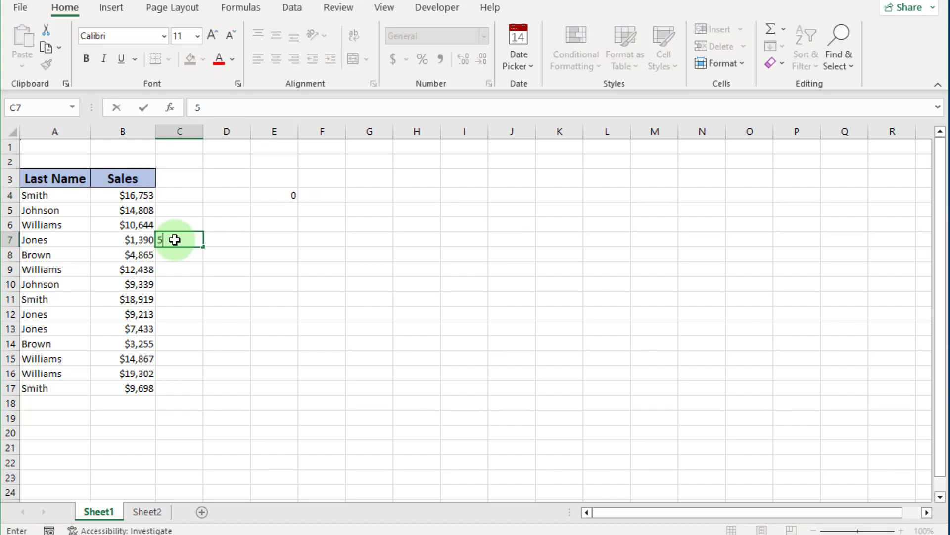
{"action": "key", "text": "Return"}
{"action": "left_click", "coordinate": [174, 240]}
{"action": "type", "text": "6"}
{"action": "key", "text": "Return"}
- Begin changing E4's column offset argument to -1
{"action": "left_click", "coordinate": [184, 239]}
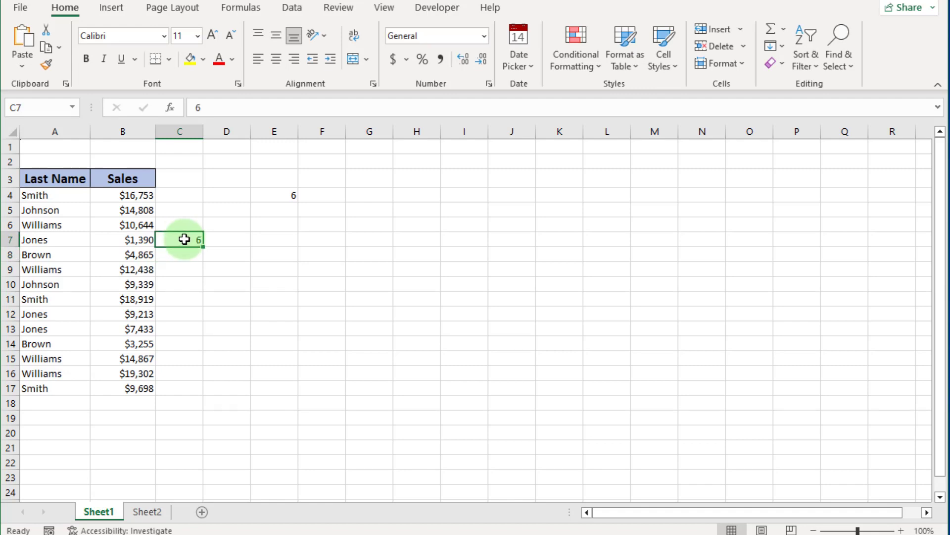
{"action": "double_click", "coordinate": [278, 195]}
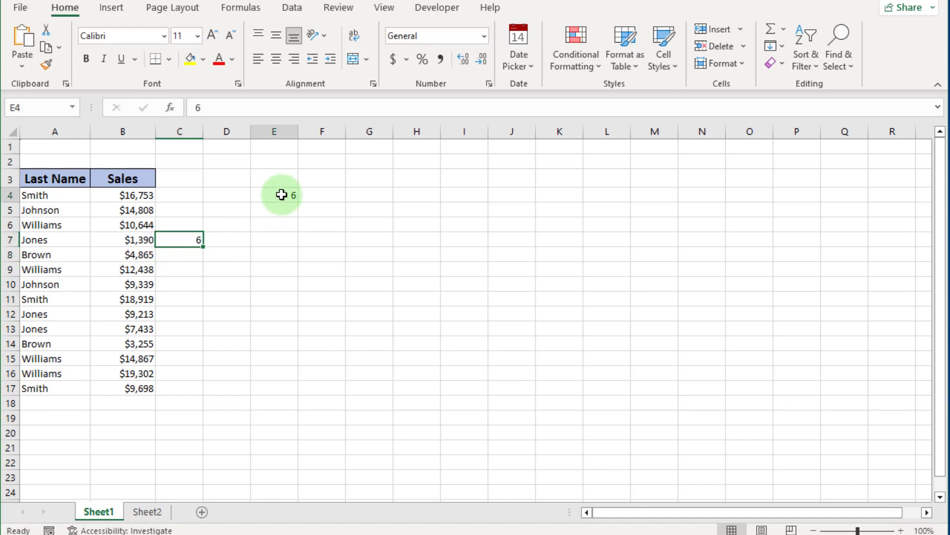
{"action": "left_click", "coordinate": [318, 195]}
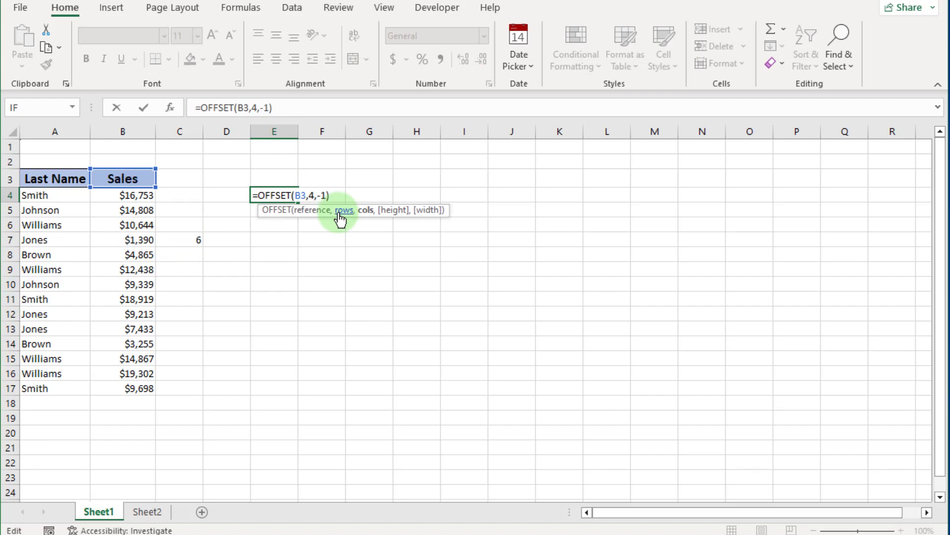
- Commit =OFFSET(B3,4,-1) so E4 returns Jones, comparing it with B7, C7 and A7
{"action": "key", "text": "Return"}
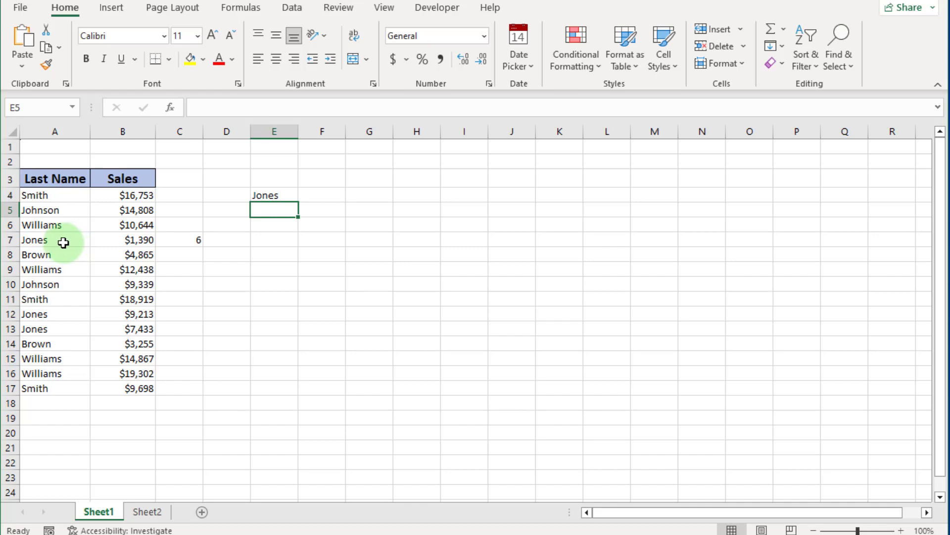
{"action": "key", "text": "Up"}
{"action": "left_click", "coordinate": [133, 241]}
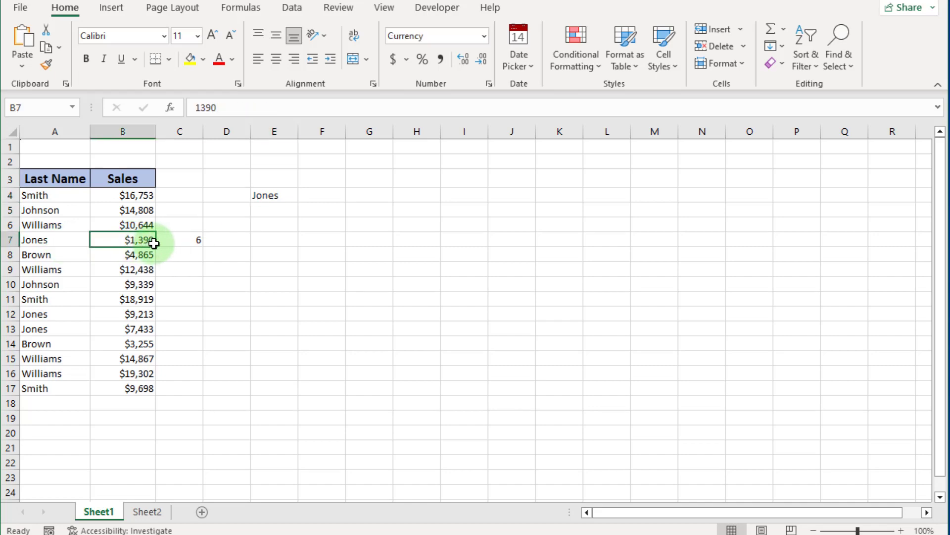
{"action": "left_click", "coordinate": [186, 240]}
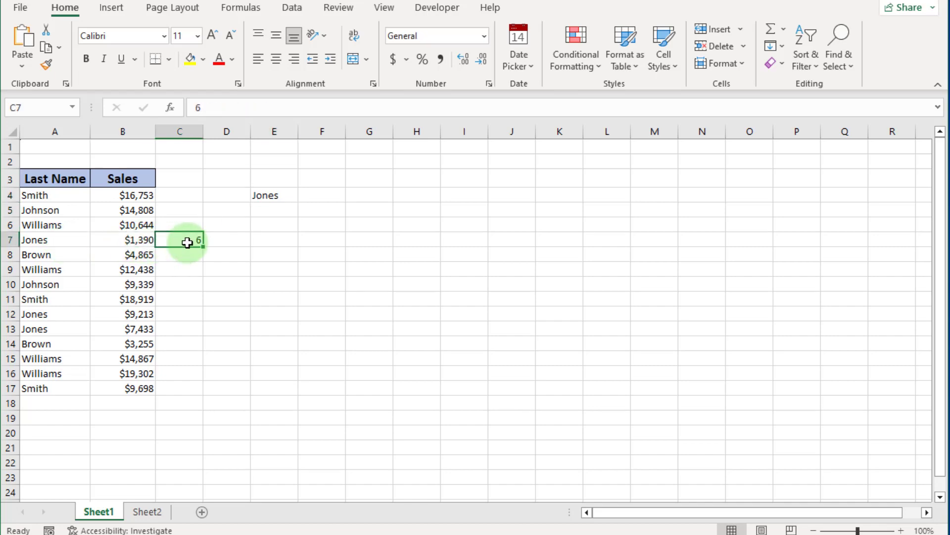
{"action": "left_click", "coordinate": [59, 240]}
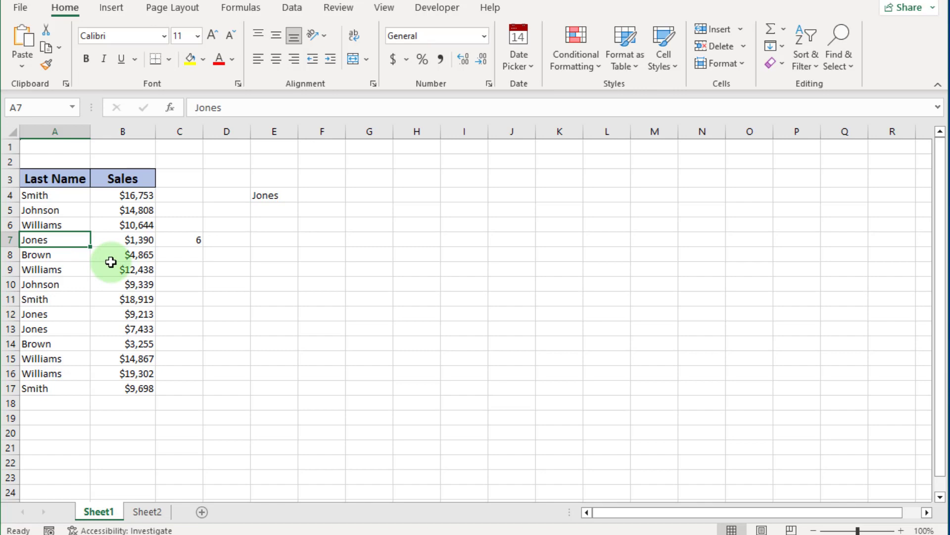
{"action": "left_click", "coordinate": [276, 195]}
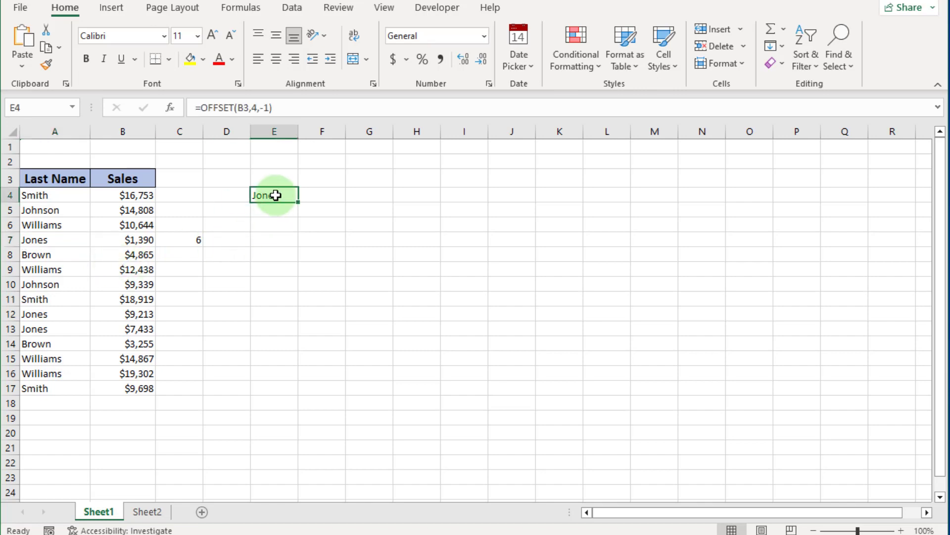
{"action": "double_click", "coordinate": [276, 195]}
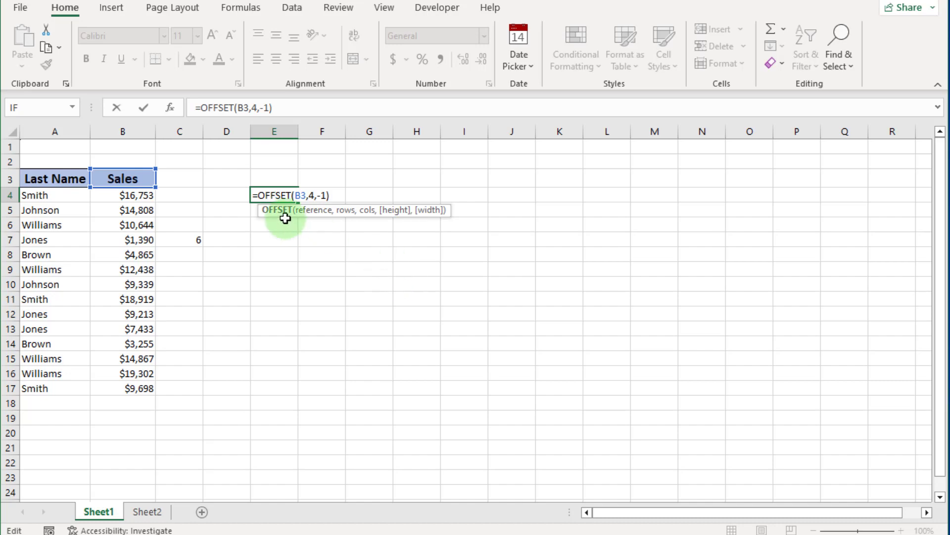
- Replace the -1 column offset with 0,1,1, adding height and width of 1
{"action": "left_click", "coordinate": [368, 209]}
{"action": "key", "text": "Delete"}
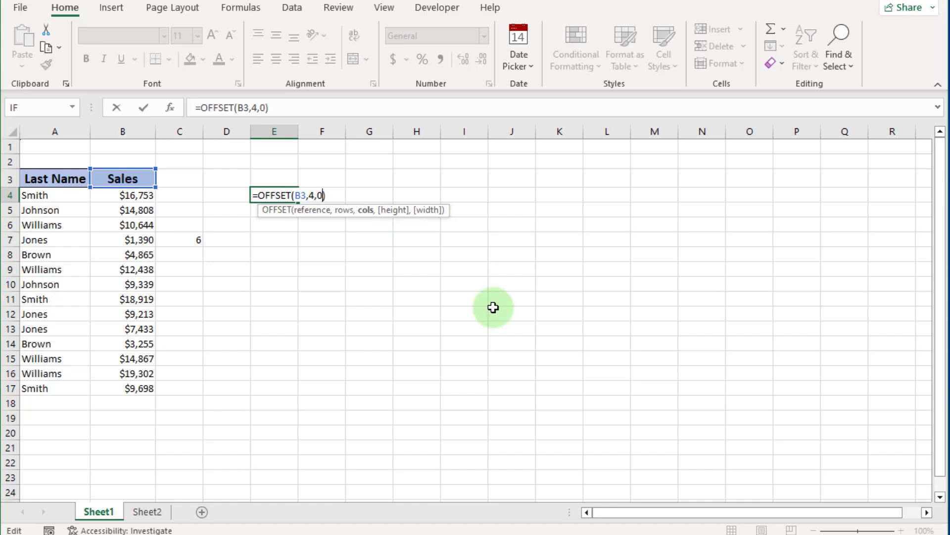
{"action": "type", "text": "0,"}
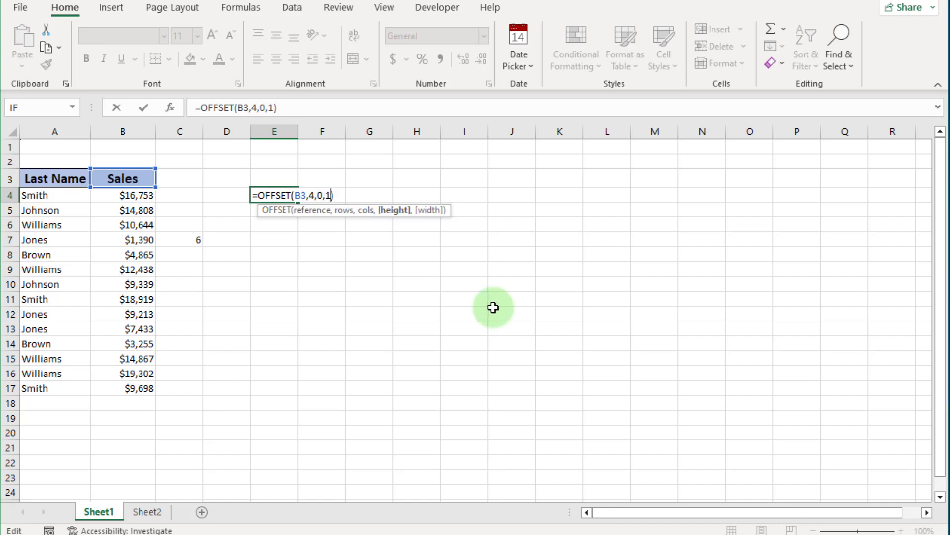
{"action": "type", "text": "1,"}
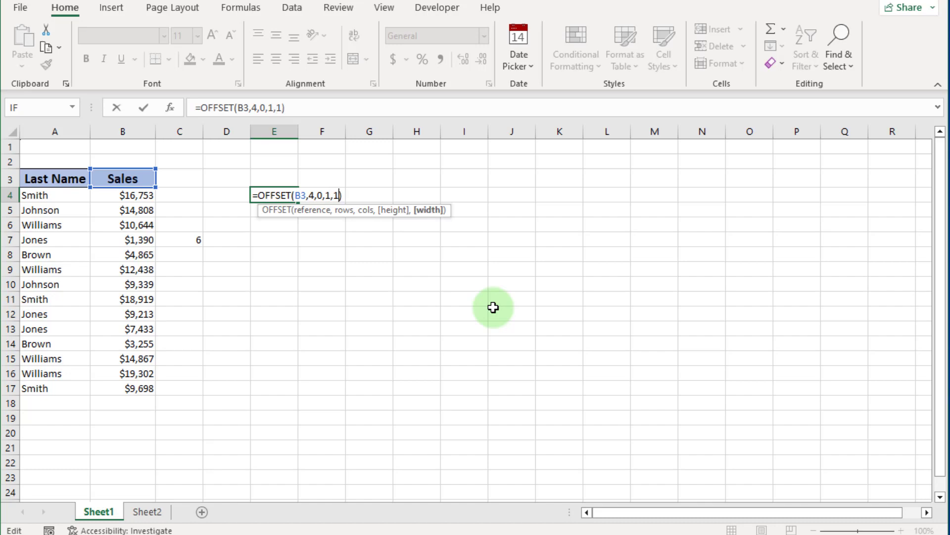
{"action": "type", "text": "1)"}
{"action": "key", "text": "Return"}
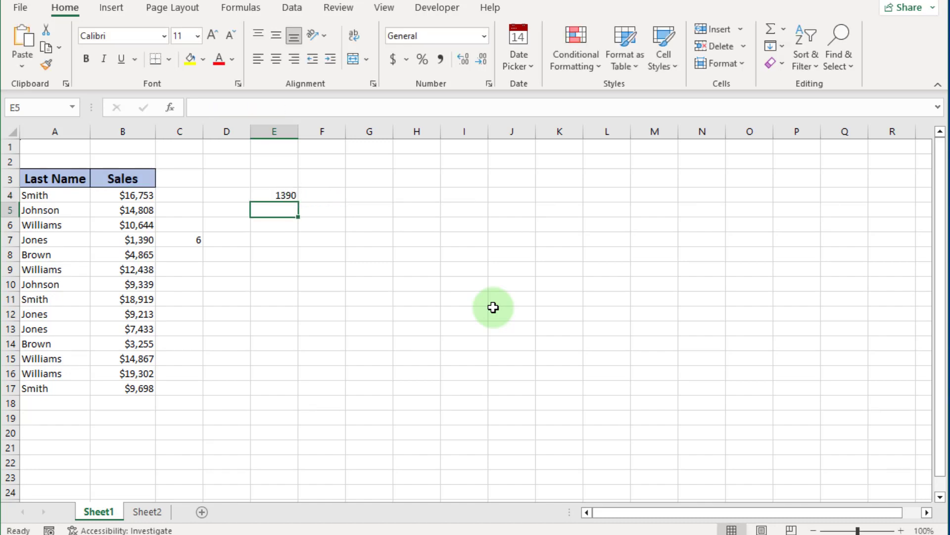
- Set the rows argument to 1 so E4 returns 16753 from B4
{"action": "left_click", "coordinate": [280, 193]}
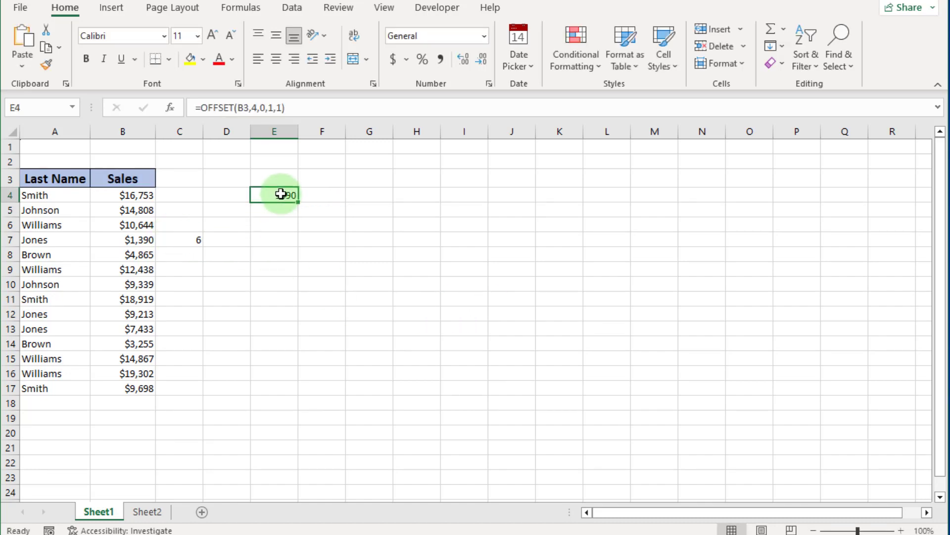
{"action": "double_click", "coordinate": [291, 194]}
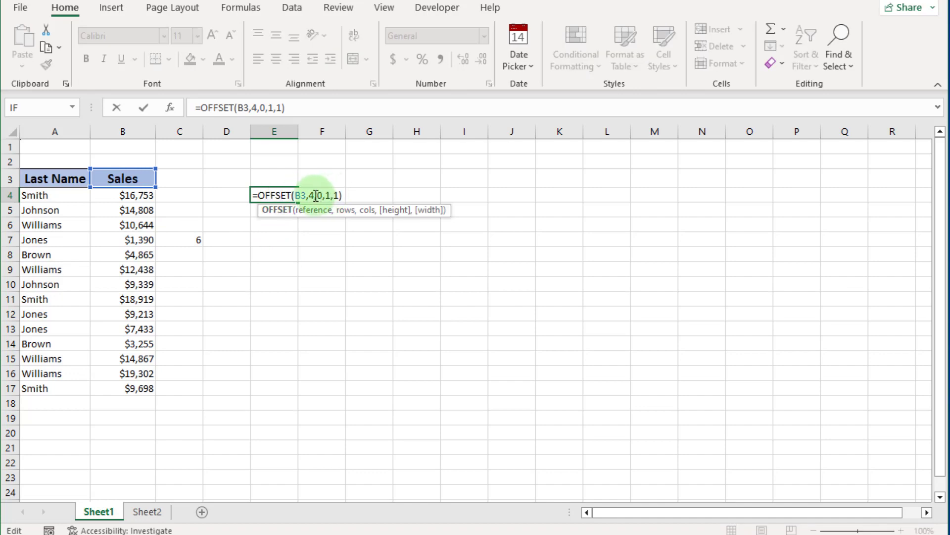
{"action": "left_click", "coordinate": [316, 196]}
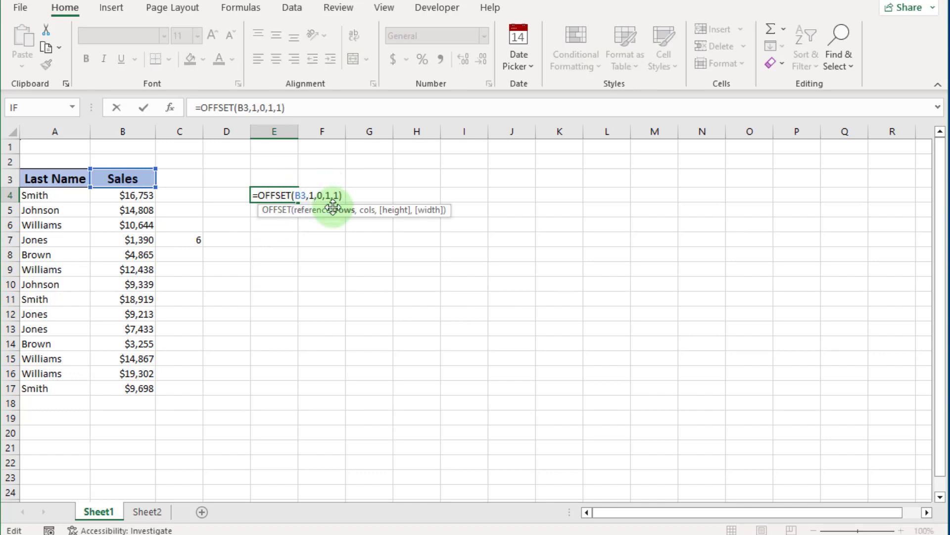
{"action": "key", "text": "Return"}
{"action": "left_click", "coordinate": [121, 196]}
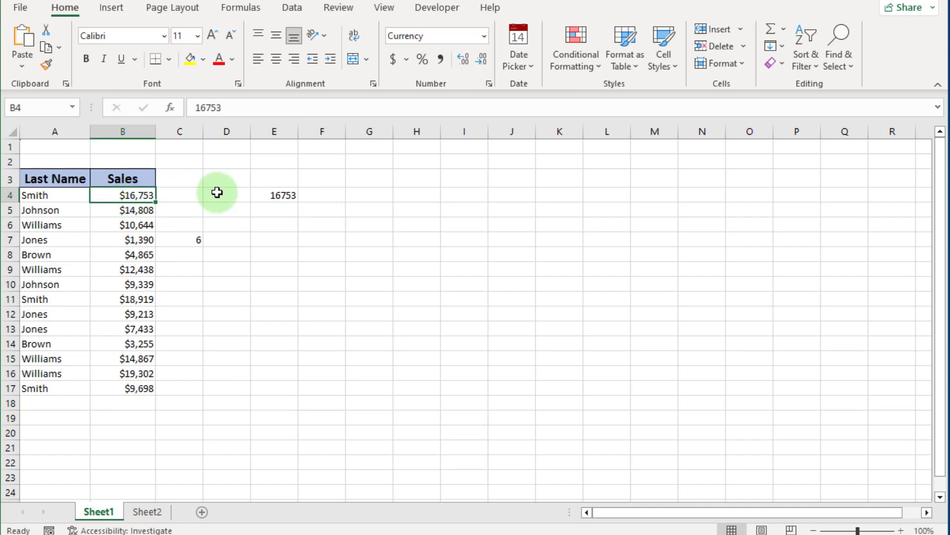
- Set E4's height argument to 4 and compare the spilled values with B4:B7
{"action": "left_click", "coordinate": [281, 195]}
{"action": "double_click", "coordinate": [293, 196]}
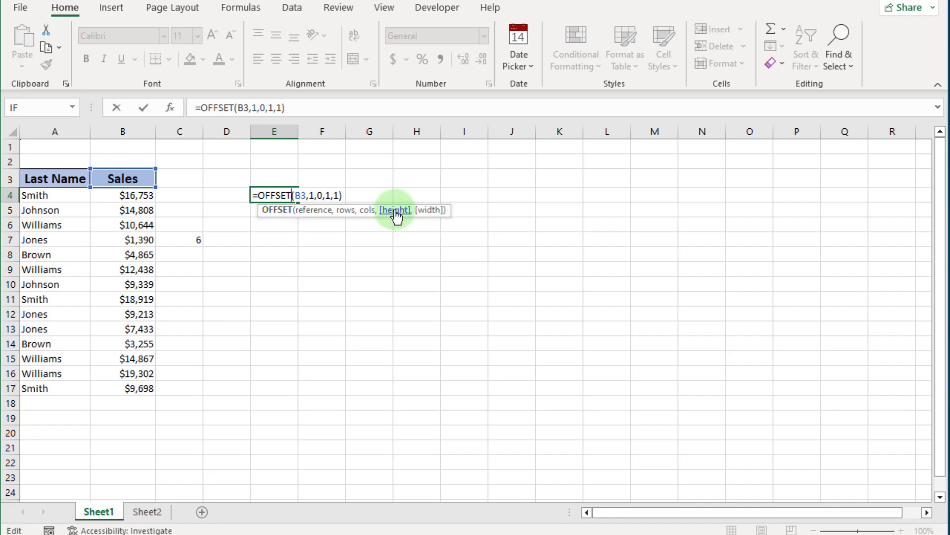
{"action": "left_click", "coordinate": [330, 195]}
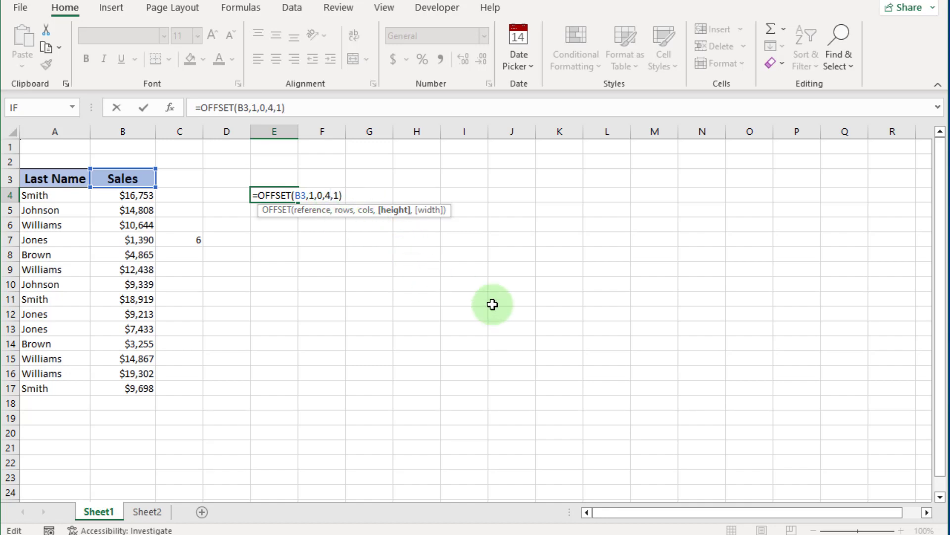
{"action": "key", "text": "Return"}
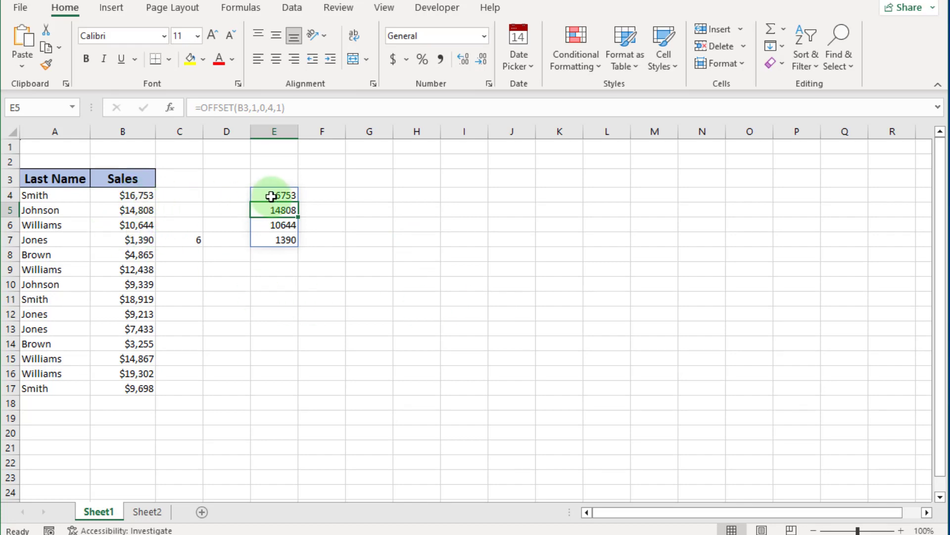
{"action": "left_click_drag", "start_coordinate": [143, 193], "coordinate": [132, 240]}
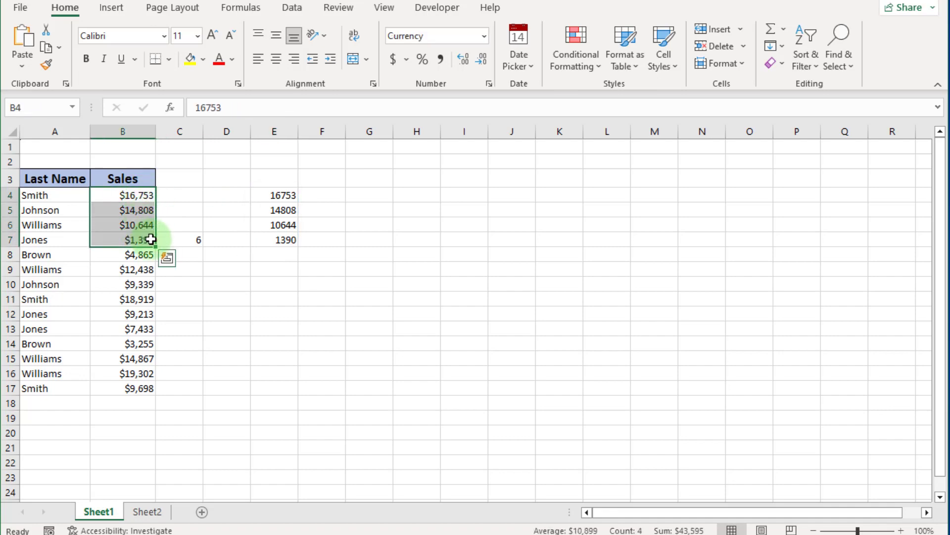
- Change the rows argument to 3, spilling 10644, 1390, 4865 and 12438 from B6:B9
{"action": "double_click", "coordinate": [291, 195]}
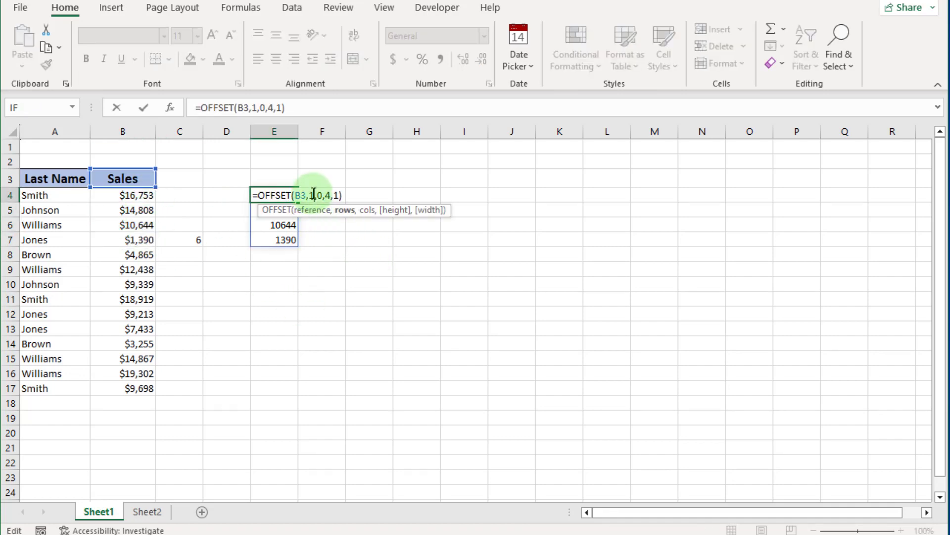
{"action": "key", "text": "BackSpace"}
{"action": "type", "text": "3"}
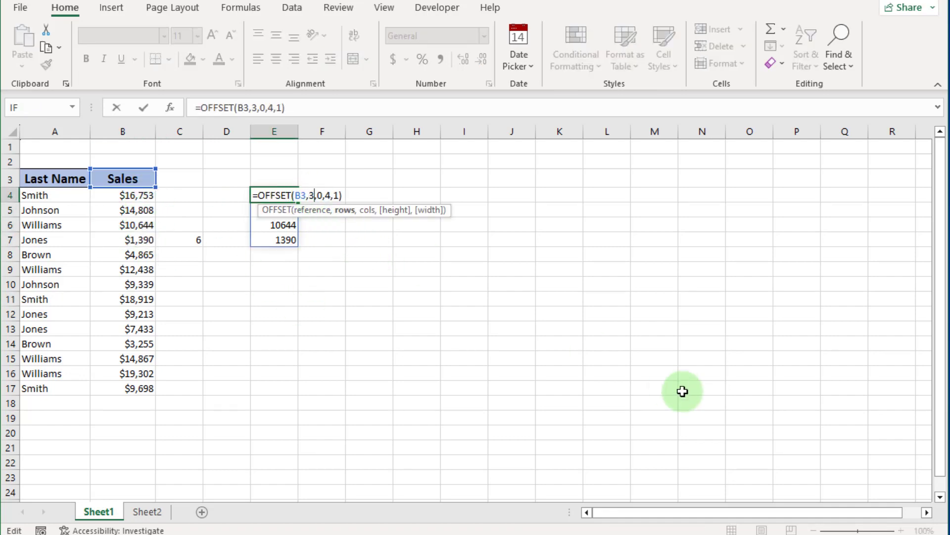
{"action": "key", "text": "Return"}
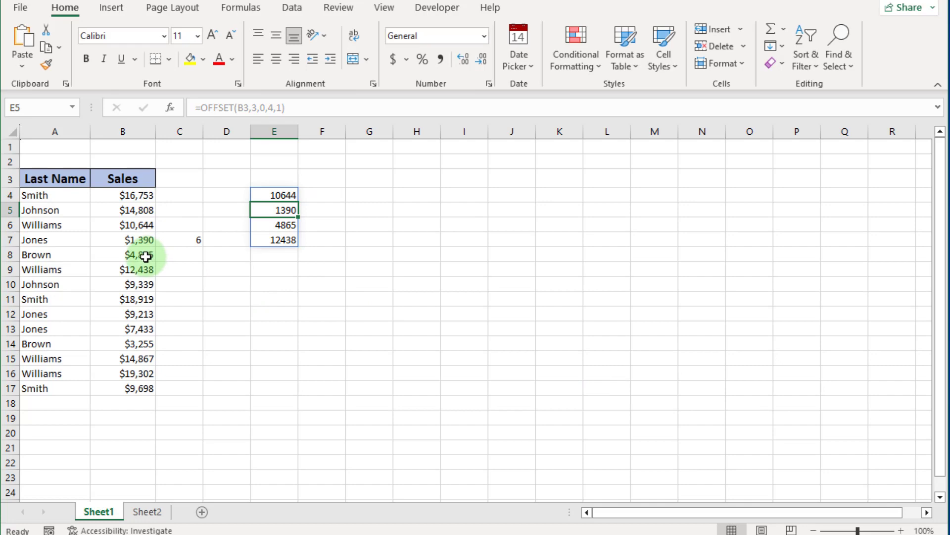
- Change E4's width argument to 2, making =OFFSET(B3,3,0,4,2) spill across E4:F7
{"action": "left_click_drag", "start_coordinate": [140, 223], "coordinate": [144, 267]}
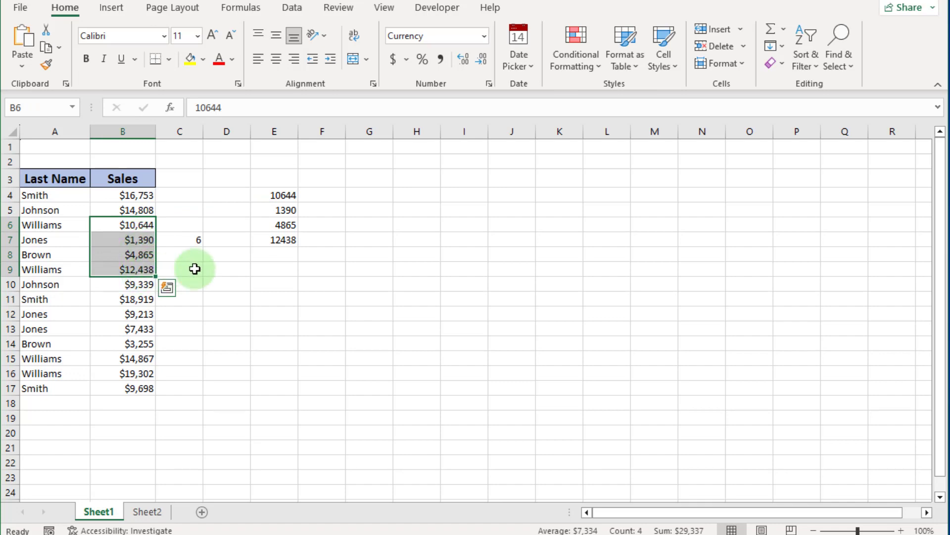
{"action": "left_click", "coordinate": [330, 307]}
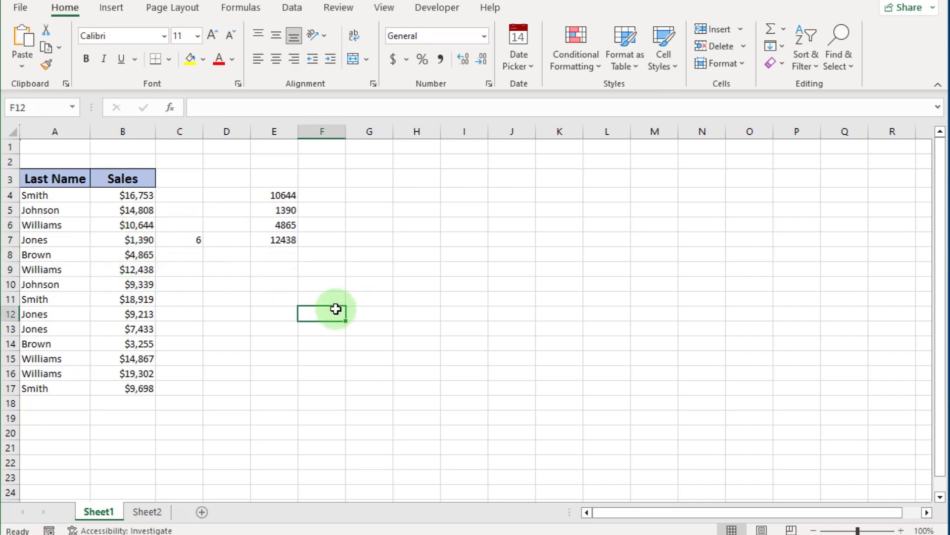
{"action": "double_click", "coordinate": [276, 196]}
{"action": "left_click", "coordinate": [334, 200]}
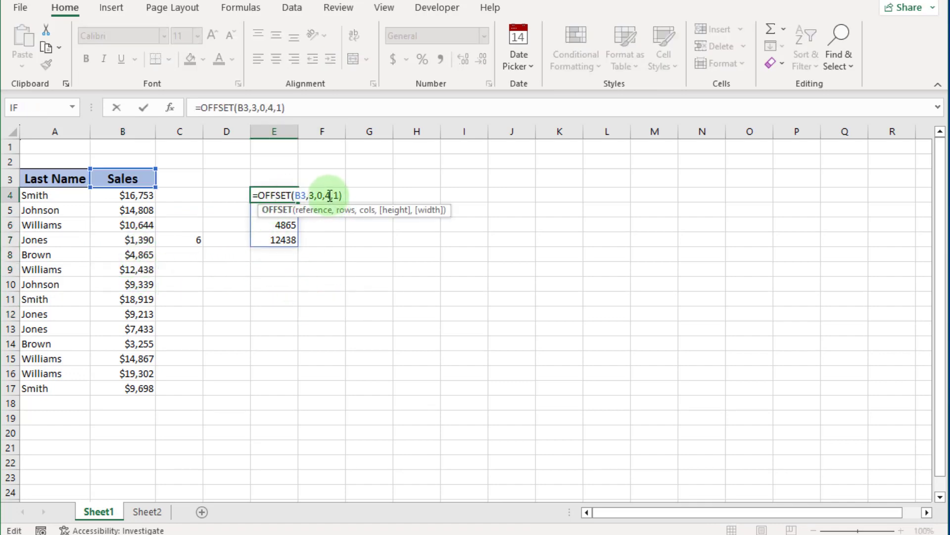
{"action": "key", "text": "Right"}
{"action": "key", "text": "Right"}
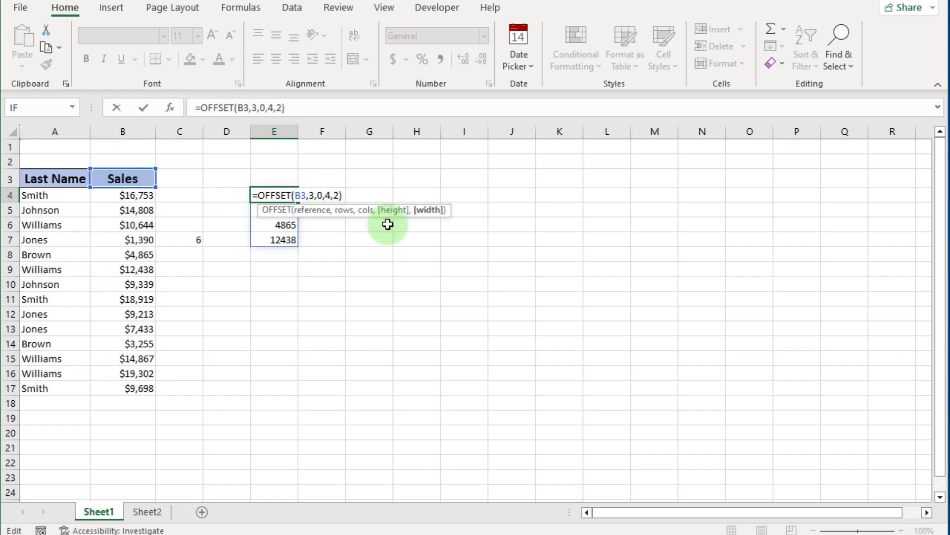
{"action": "type", "text": "2"}
{"action": "key", "text": "Return"}
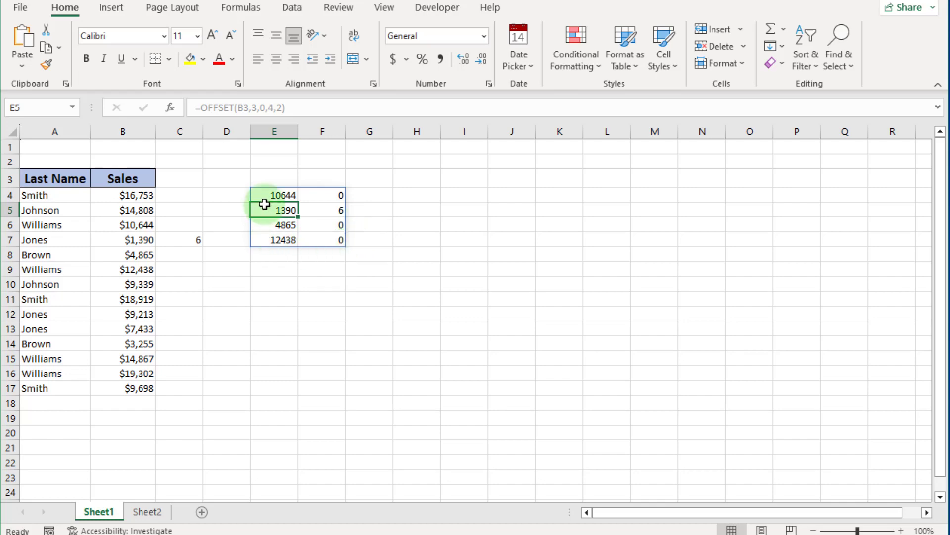
{"action": "left_click_drag", "start_coordinate": [270, 194], "coordinate": [274, 234]}
{"action": "left_click_drag", "start_coordinate": [328, 193], "coordinate": [329, 240]}
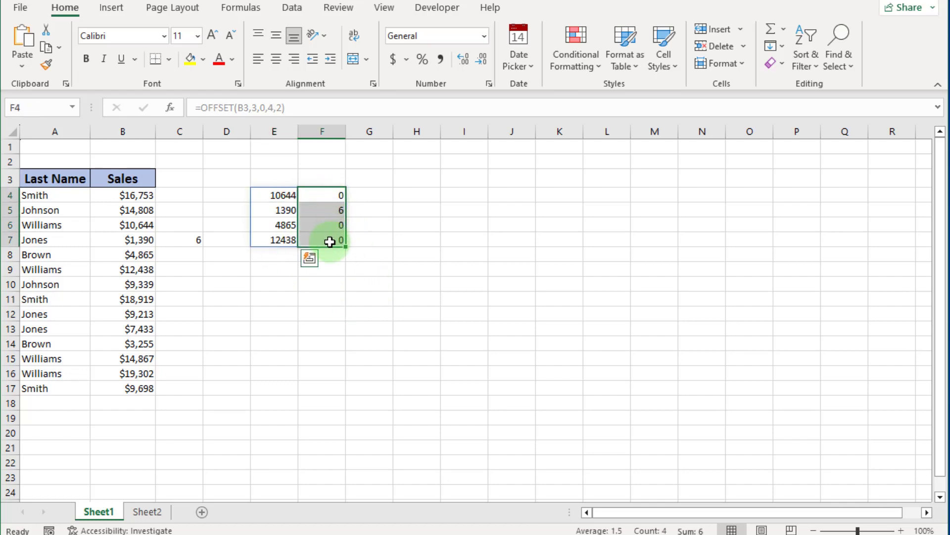
{"action": "left_click", "coordinate": [186, 224]}
{"action": "left_click_drag", "start_coordinate": [186, 224], "coordinate": [196, 270]}
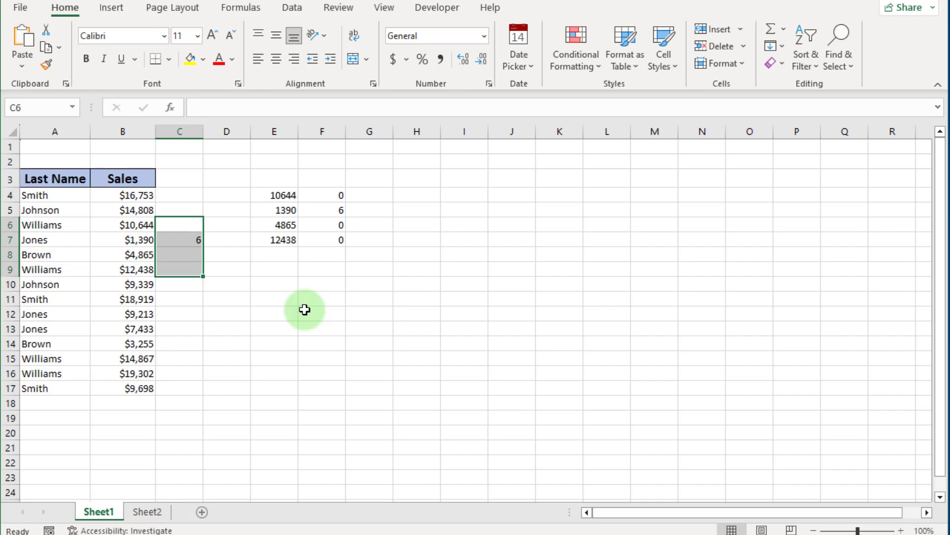
{"action": "left_click", "coordinate": [303, 311]}
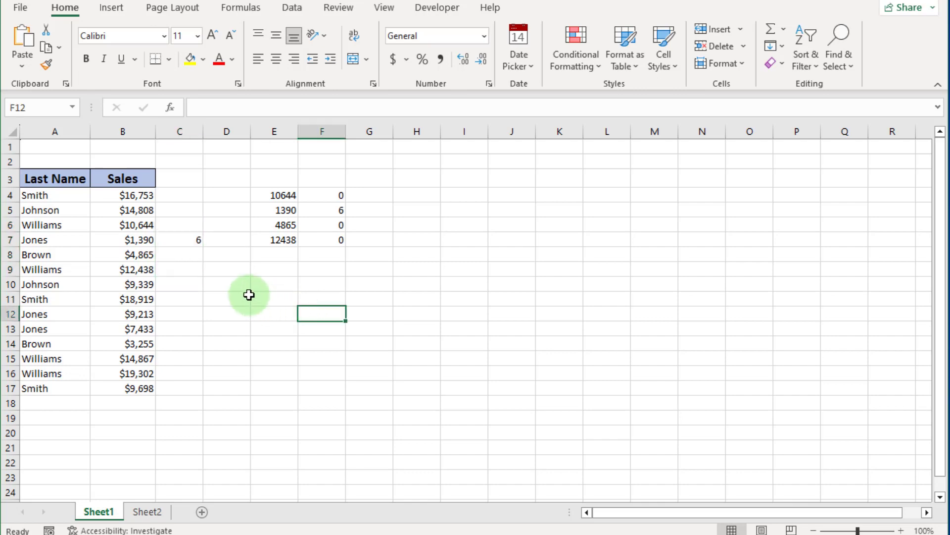
{"action": "left_click", "coordinate": [191, 223]}
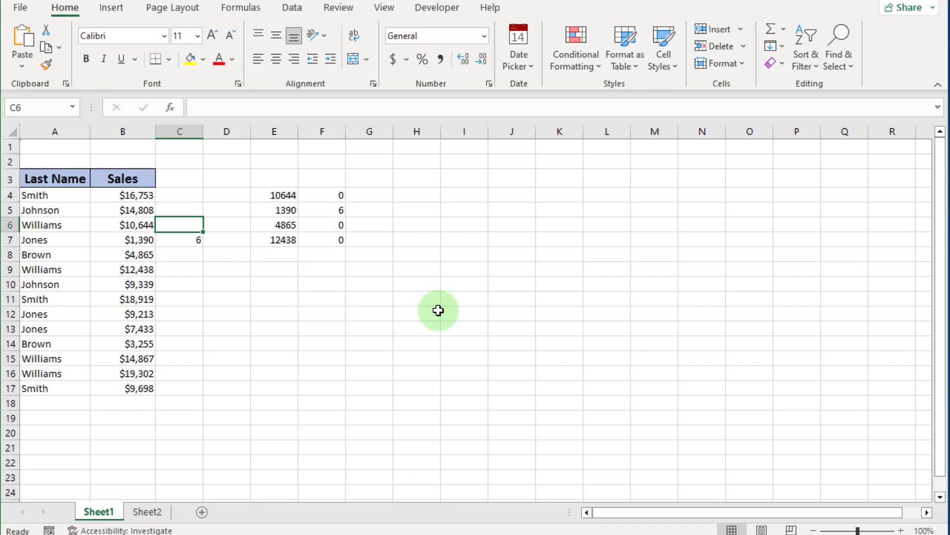
- Enter test values 84, 45, 56 and 24 into C6:C9
{"action": "type", "text": "8"}
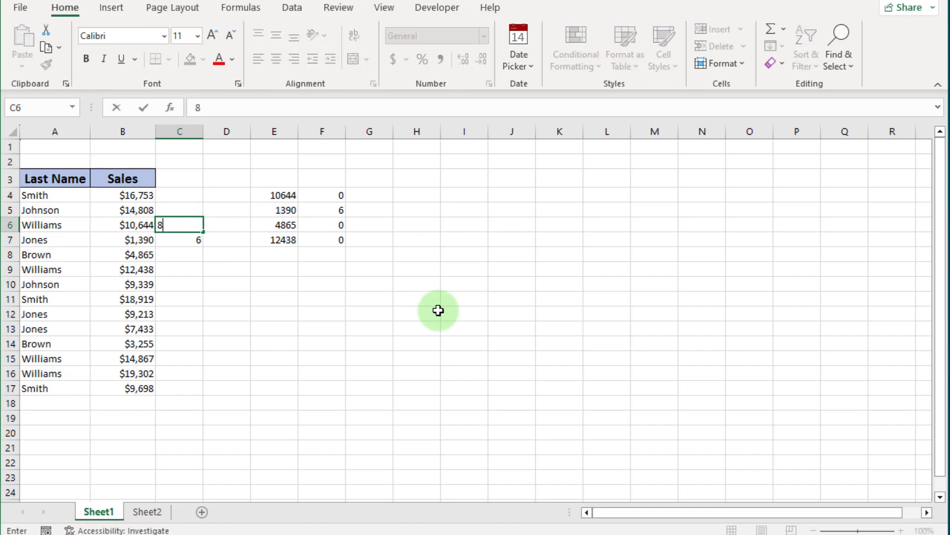
{"action": "type", "text": "4"}
{"action": "key", "text": "Return"}
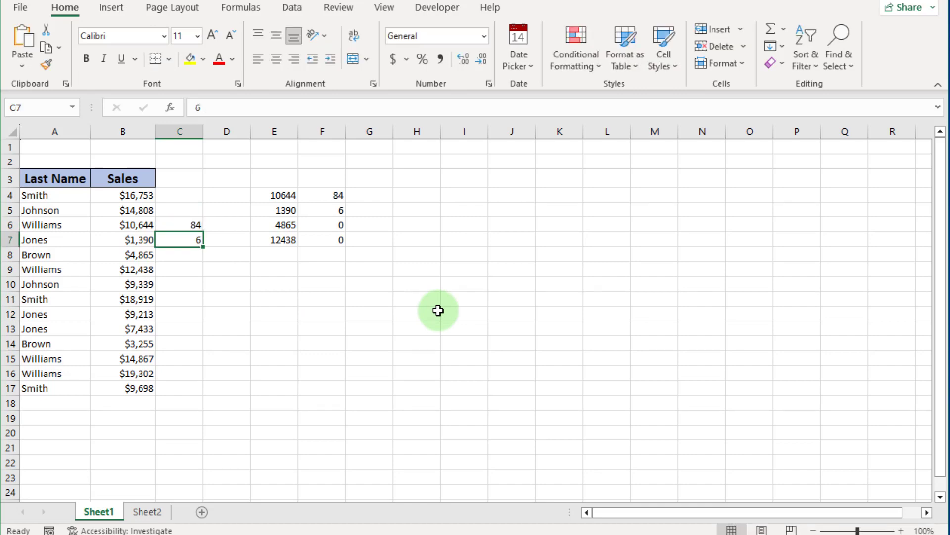
{"action": "type", "text": "45"}
{"action": "key", "text": "Return"}
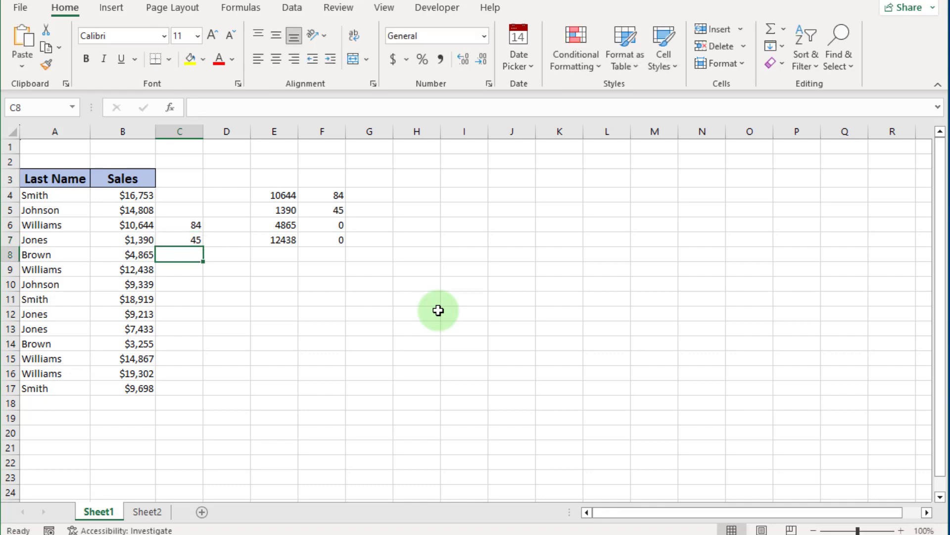
{"action": "type", "text": "56"}
{"action": "key", "text": "Return"}
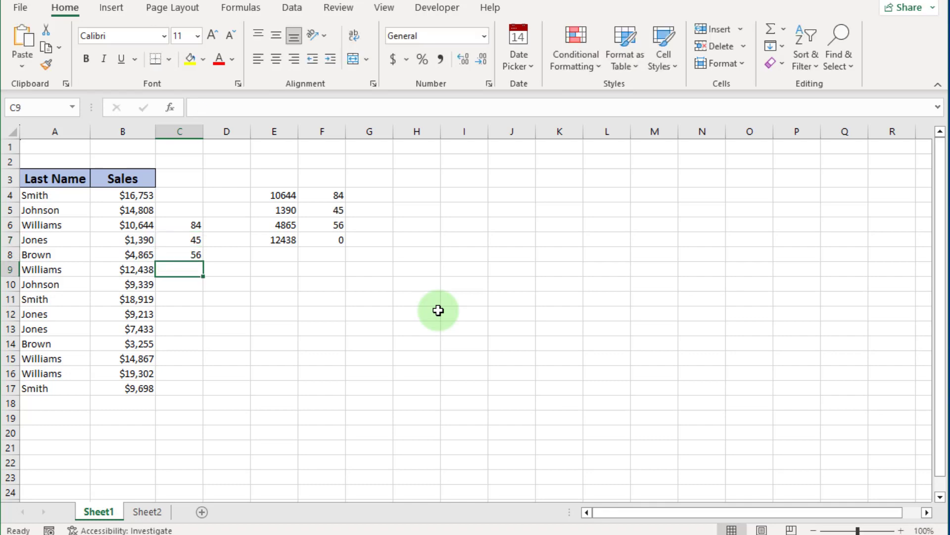
{"action": "type", "text": "24"}
{"action": "key", "text": "Return"}
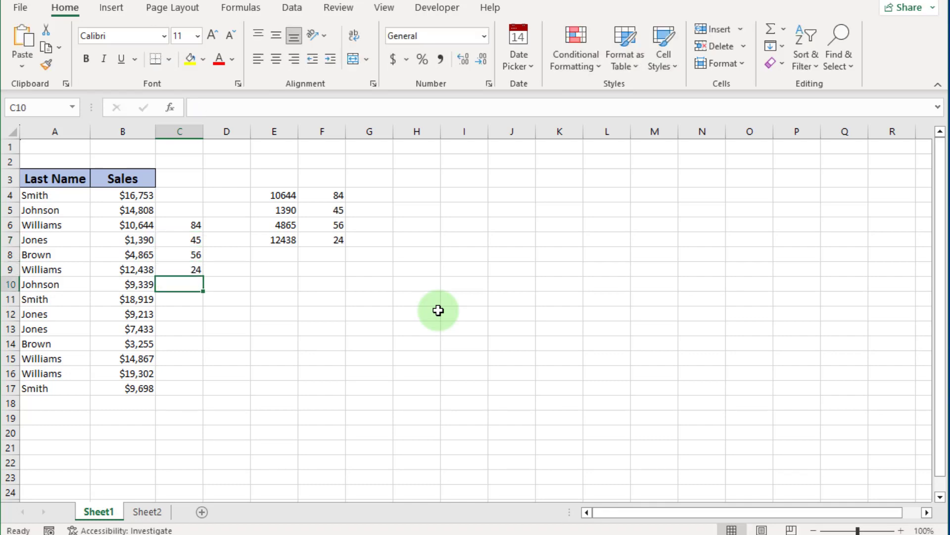
- Clear the test values from C6:C9 and move to Sheet2
{"action": "left_click", "coordinate": [409, 297]}
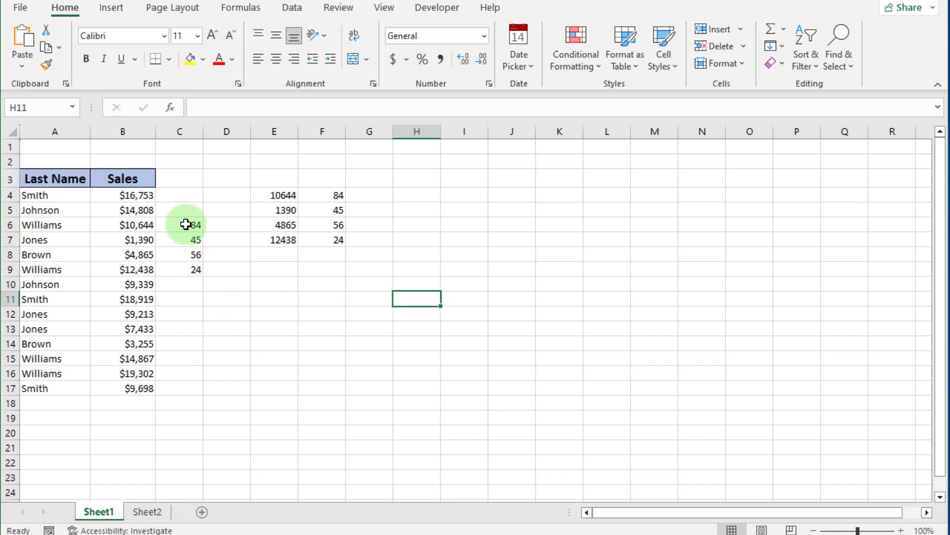
{"action": "left_click_drag", "start_coordinate": [188, 224], "coordinate": [203, 270]}
{"action": "key", "text": "Delete"}
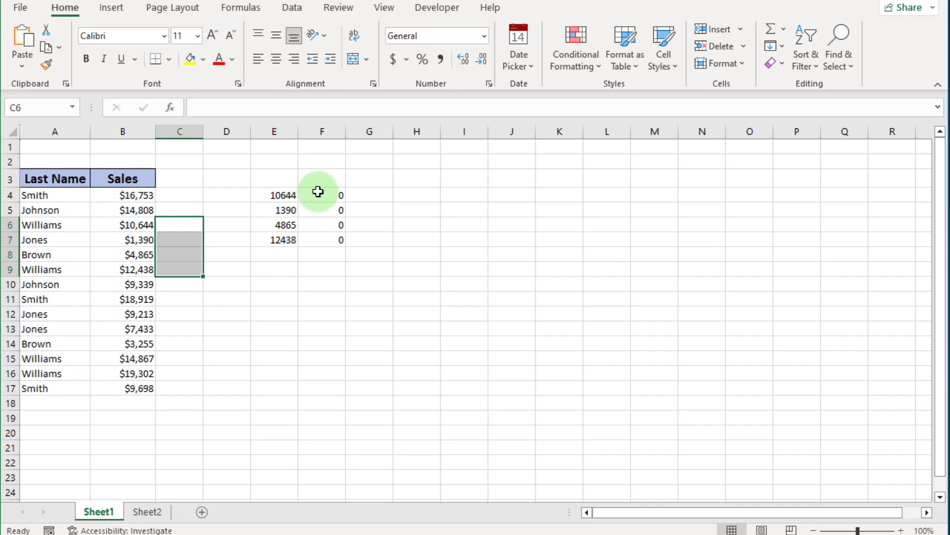
{"action": "left_click", "coordinate": [277, 194]}
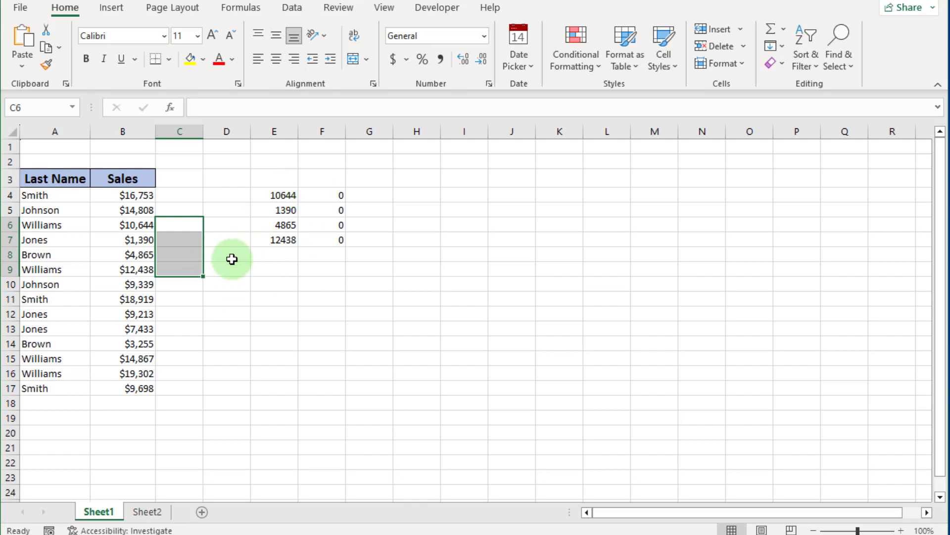
{"action": "left_click", "coordinate": [144, 511]}
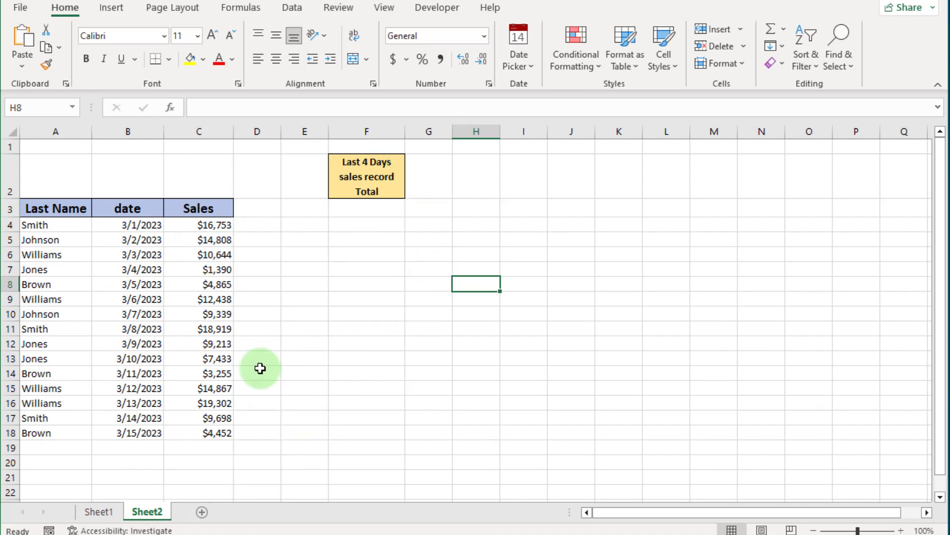
- Review Sheet2's dates, F3 and the last sales value in C17 after the 3/15/2023 row's removal
{"action": "left_click_drag", "start_coordinate": [130, 314], "coordinate": [135, 468]}
{"action": "left_click", "coordinate": [267, 463]}
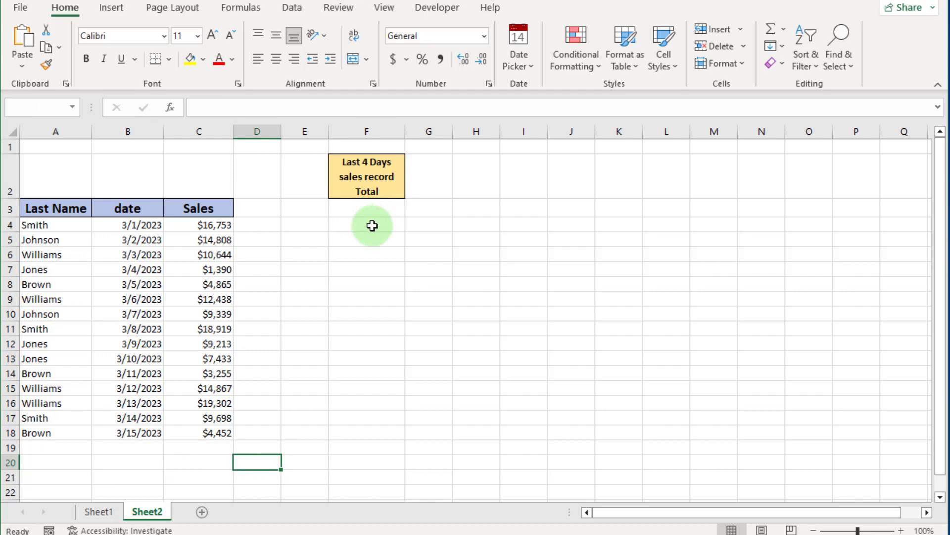
{"action": "left_click", "coordinate": [378, 210]}
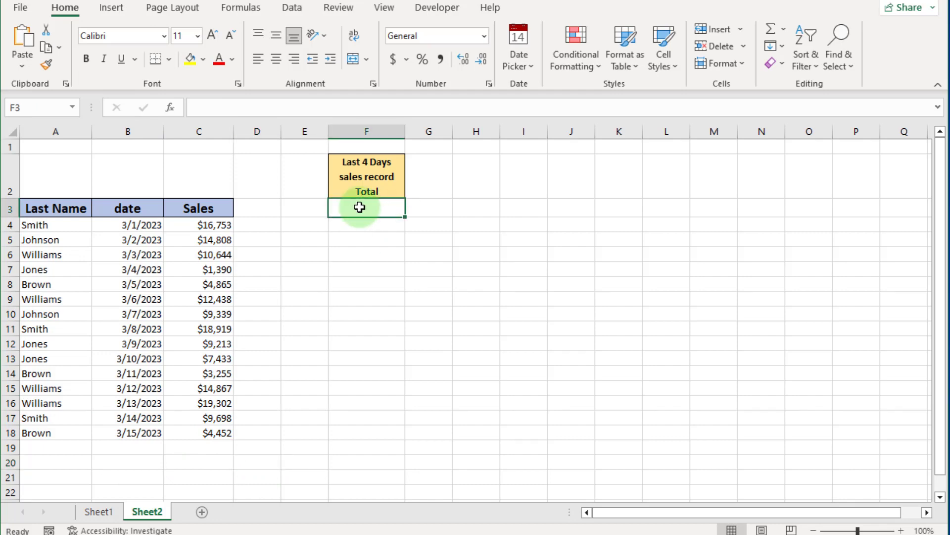
{"action": "left_click", "coordinate": [324, 358]}
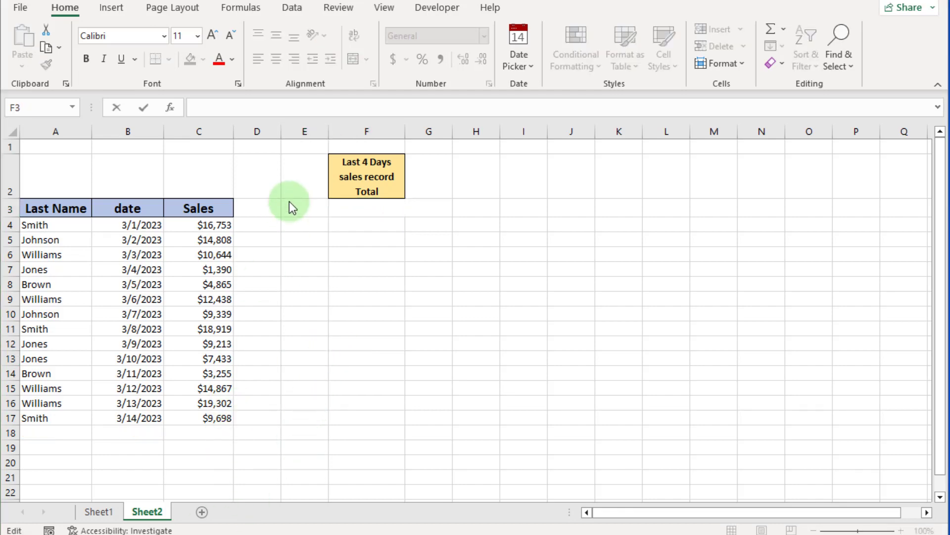
{"action": "left_click", "coordinate": [187, 417]}
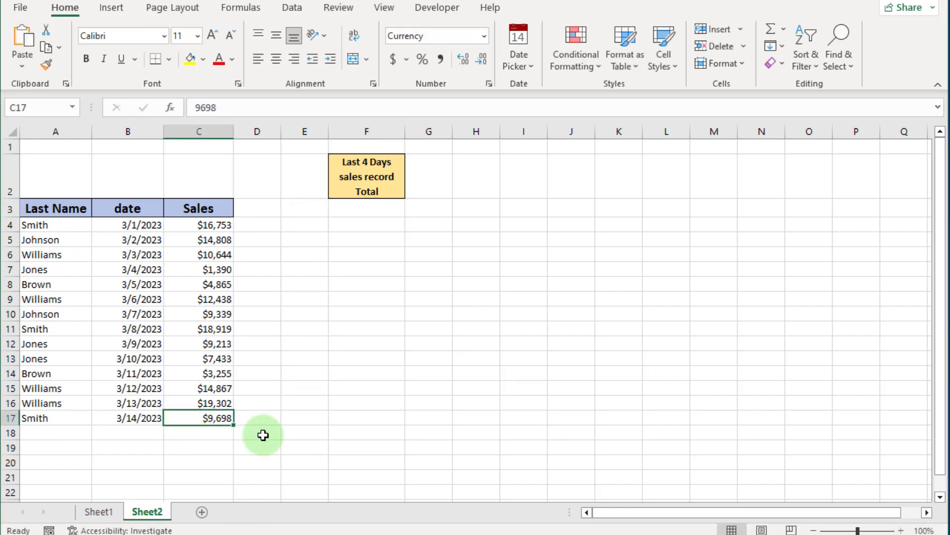
- Enter =OFFSET(C3,14,0,1,1) in F3 to return the 3/14/2023 sales figure
{"action": "left_click", "coordinate": [365, 208]}
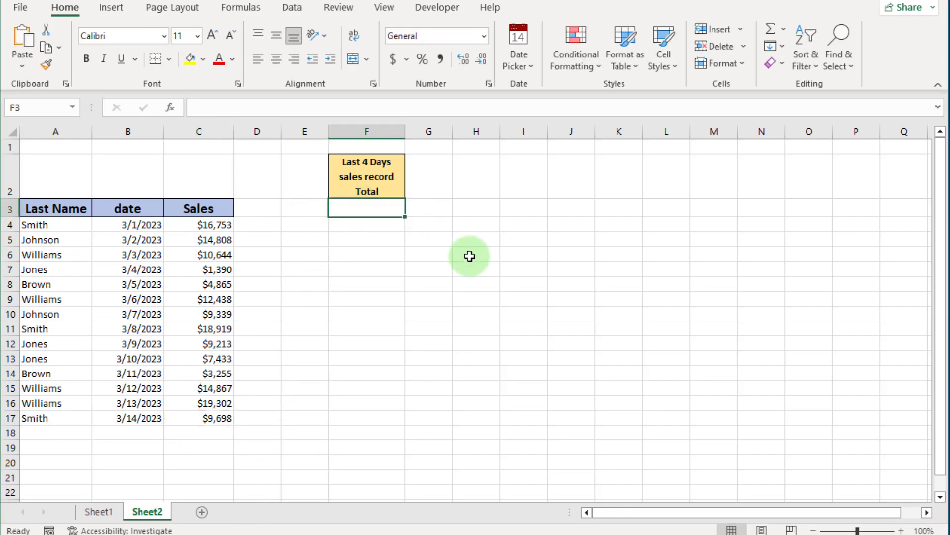
{"action": "type", "text": "="}
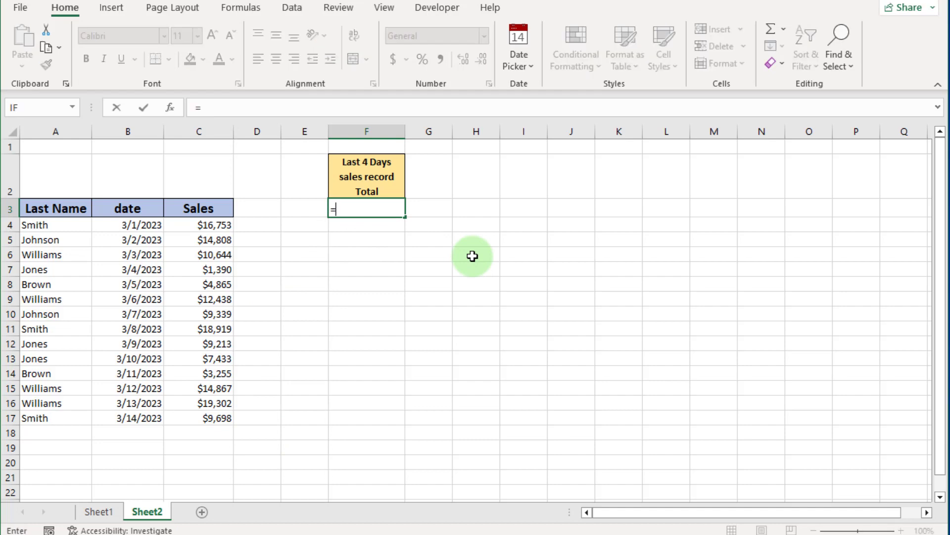
{"action": "type", "text": "off"}
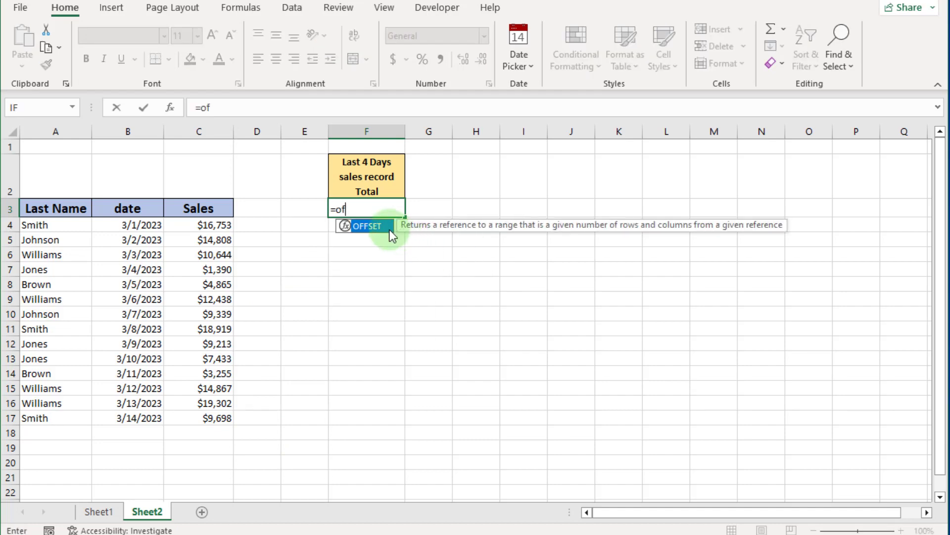
{"action": "double_click", "coordinate": [376, 222]}
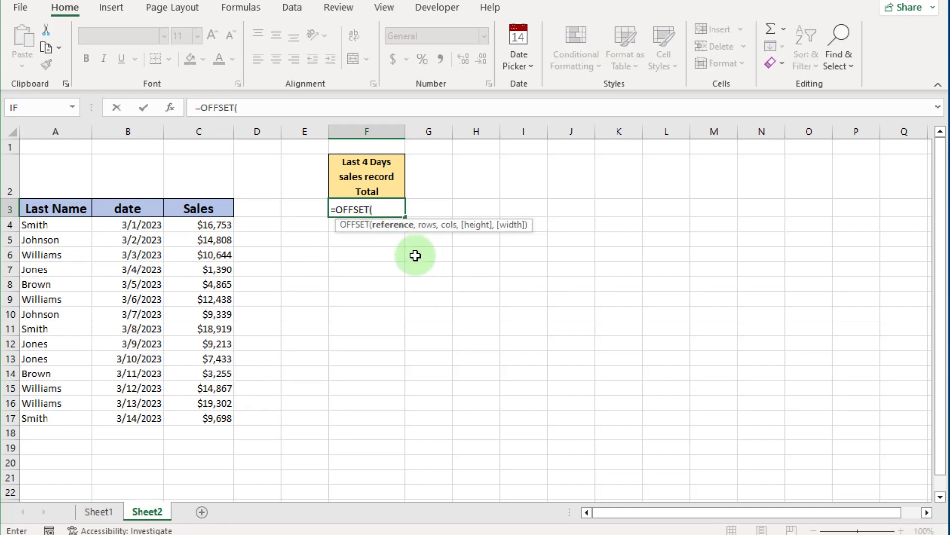
{"action": "left_click", "coordinate": [204, 209]}
{"action": "type", "text": ","}
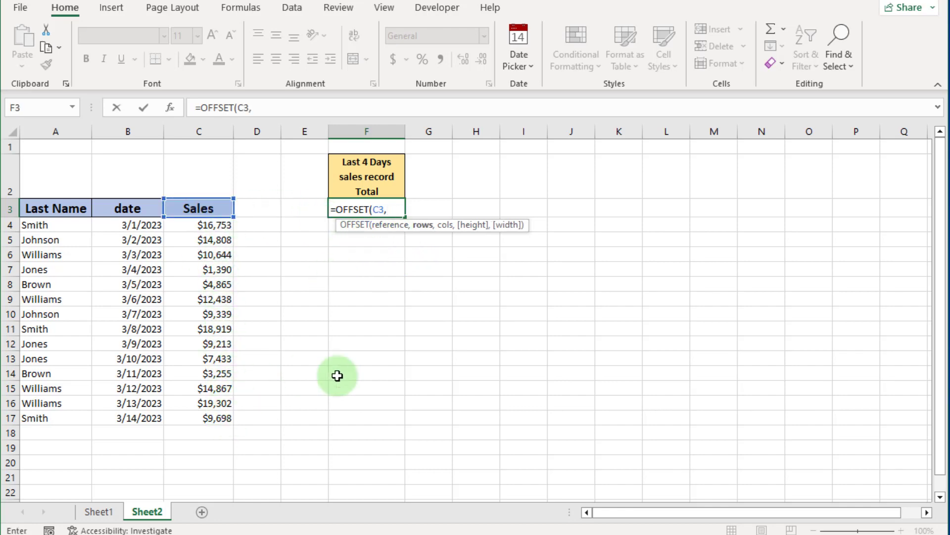
{"action": "type", "text": "14,"}
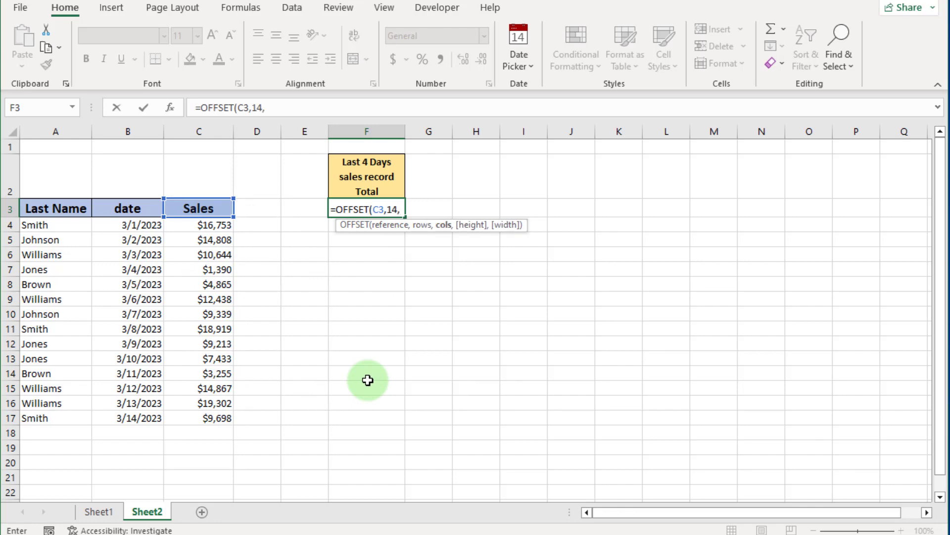
{"action": "type", "text": "0,1,1"}
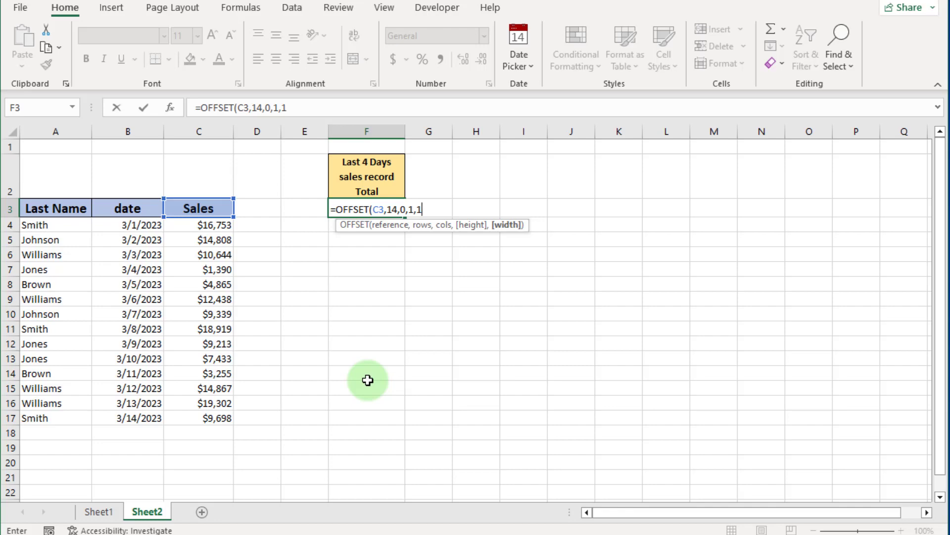
{"action": "type", "text": ")"}
{"action": "key", "text": "Return"}
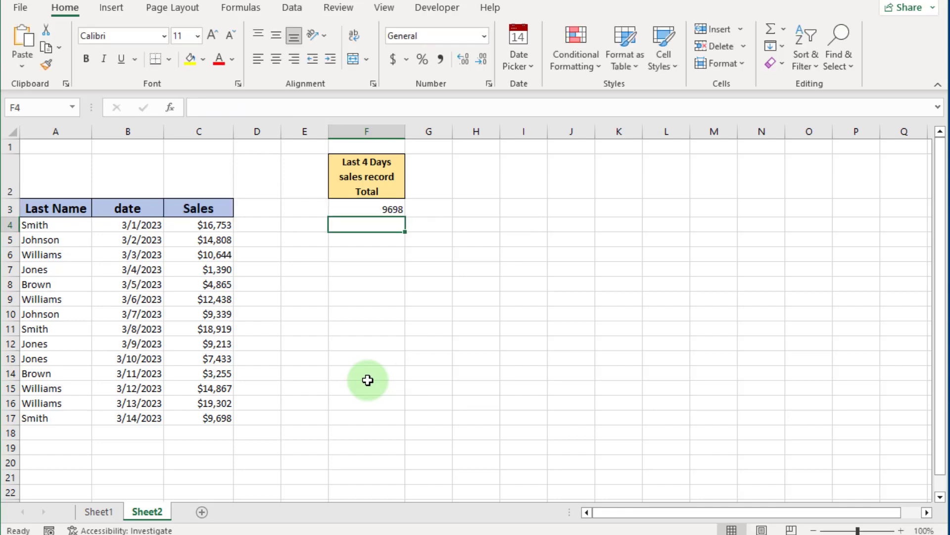
- Wrap the F3 formula in SUM, making it =SUM(OFFSET(C3,14,0,1,1)) returning 9698
{"action": "left_click", "coordinate": [187, 417]}
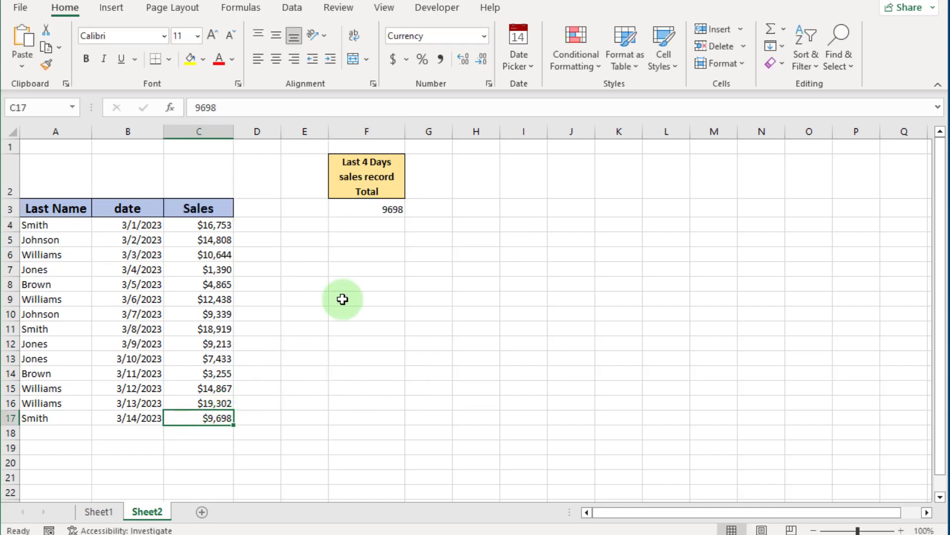
{"action": "left_click", "coordinate": [367, 211]}
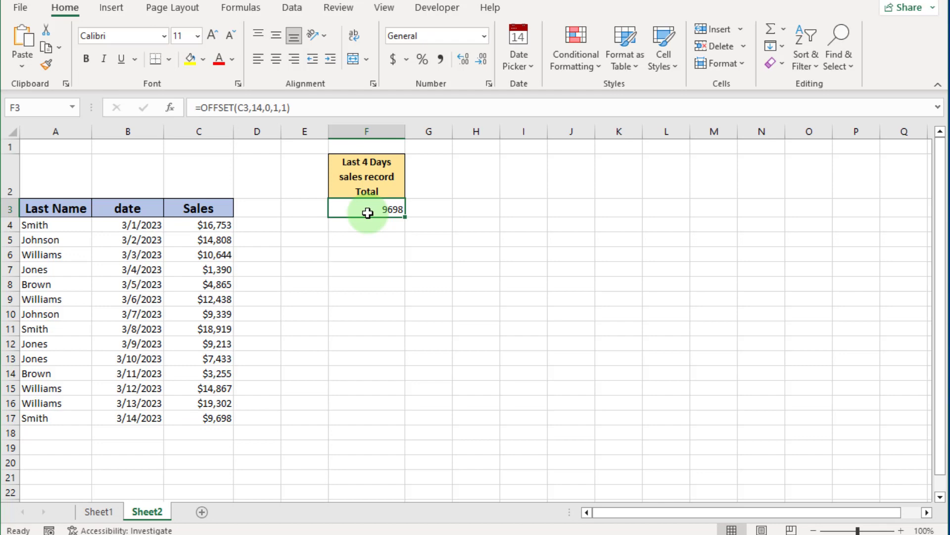
{"action": "left_click", "coordinate": [193, 418]}
{"action": "left_click", "coordinate": [361, 212]}
{"action": "double_click", "coordinate": [347, 208]}
{"action": "left_click", "coordinate": [338, 210]}
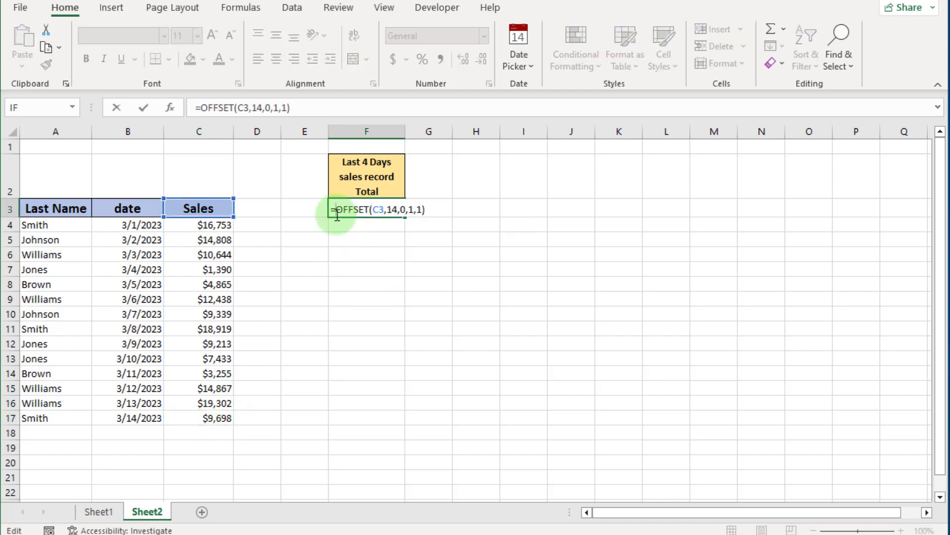
{"action": "type", "text": "sum"}
{"action": "key", "text": "Tab"}
{"action": "key", "text": "End"}
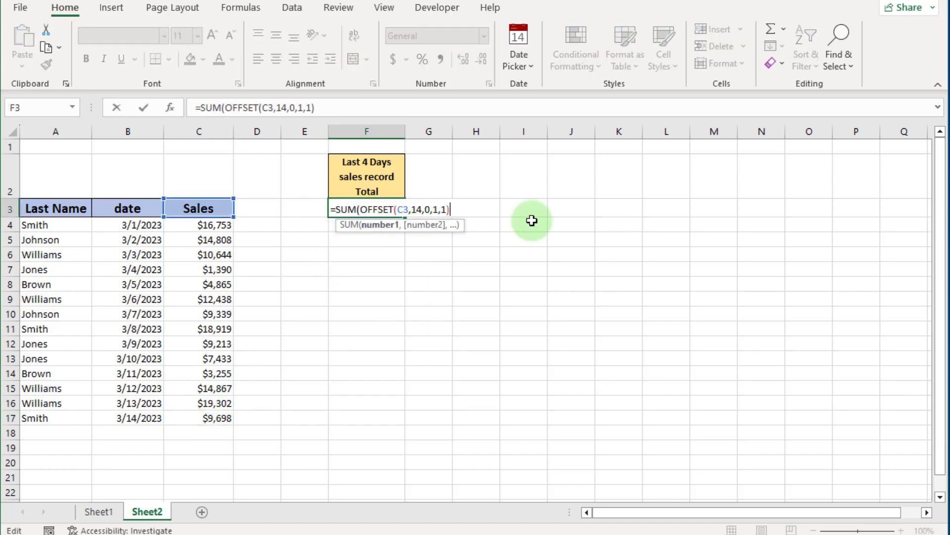
{"action": "type", "text": ")"}
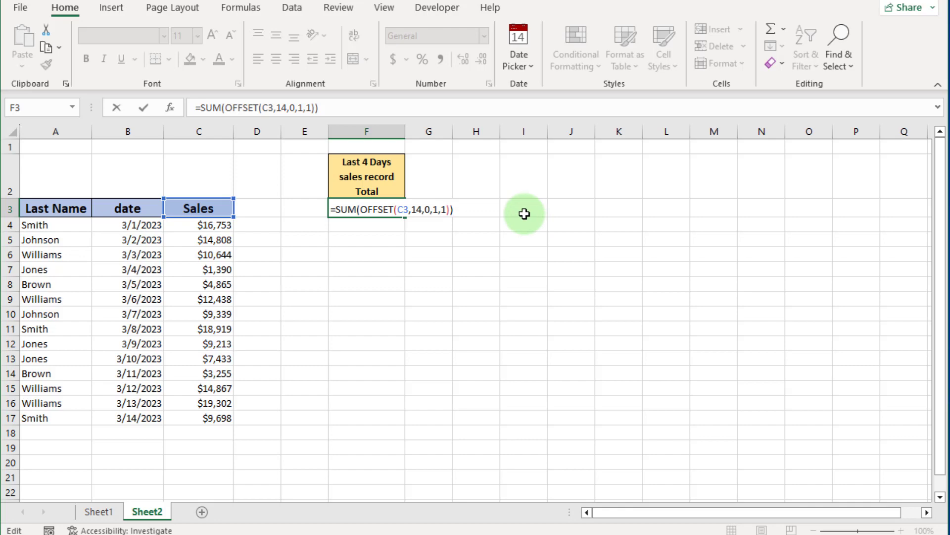
{"action": "key", "text": "Return"}
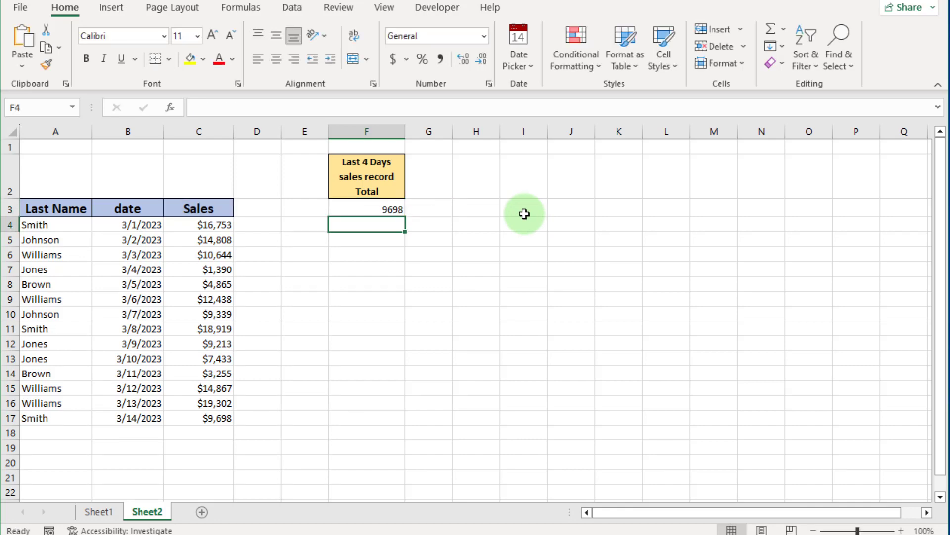
- Replace 14 with COUNTA(C4:C22) and set the height to -4, giving a last-four-rows total of 47122
{"action": "left_click", "coordinate": [378, 205]}
{"action": "double_click", "coordinate": [383, 210]}
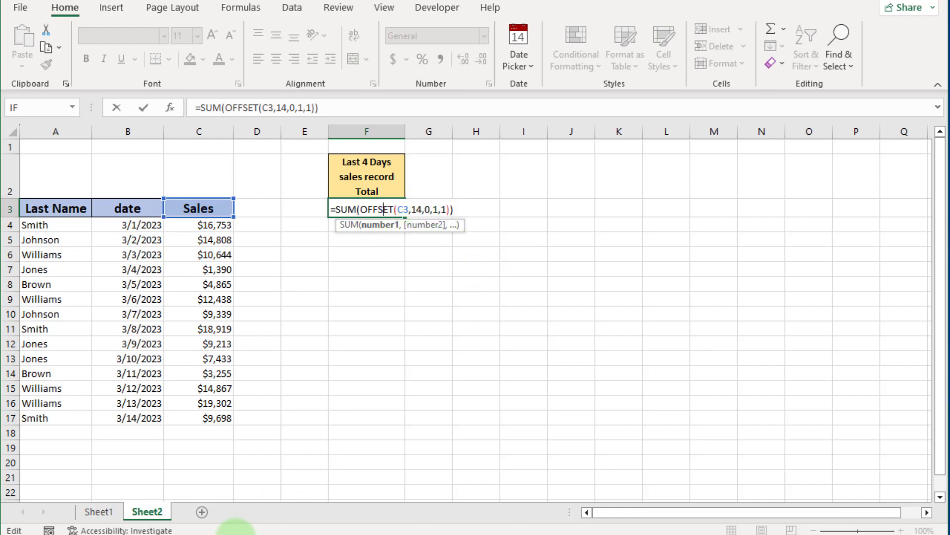
{"action": "key", "text": "BackSpace"}
{"action": "key", "text": "BackSpace"}
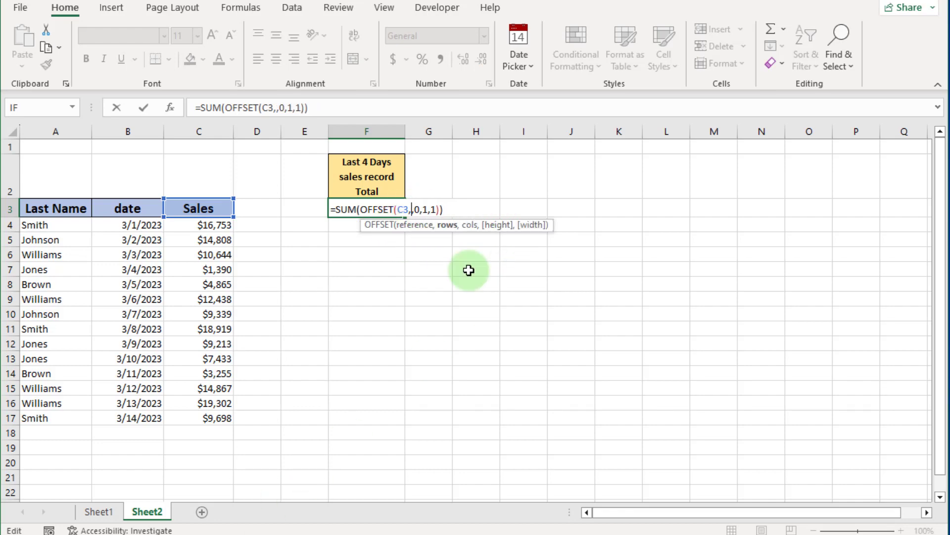
{"action": "type", "text": "count"}
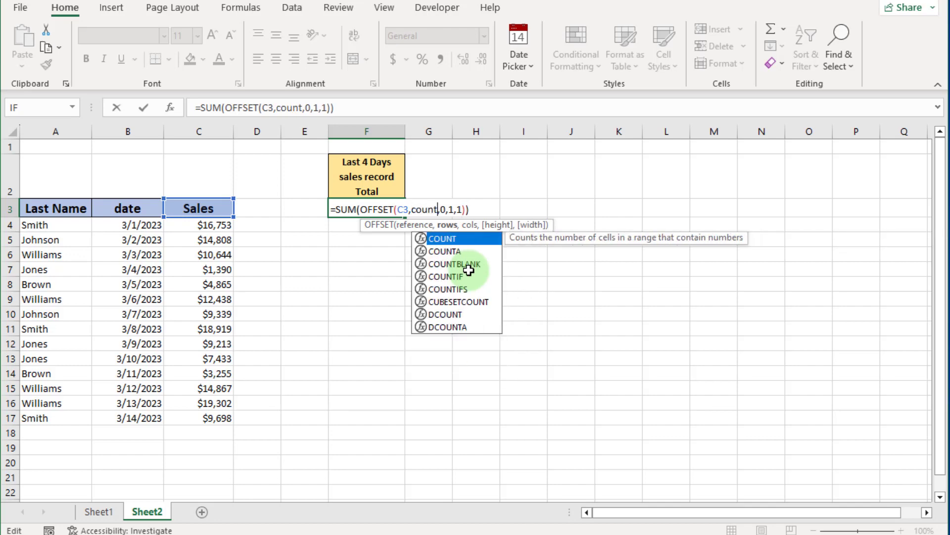
{"action": "double_click", "coordinate": [458, 251]}
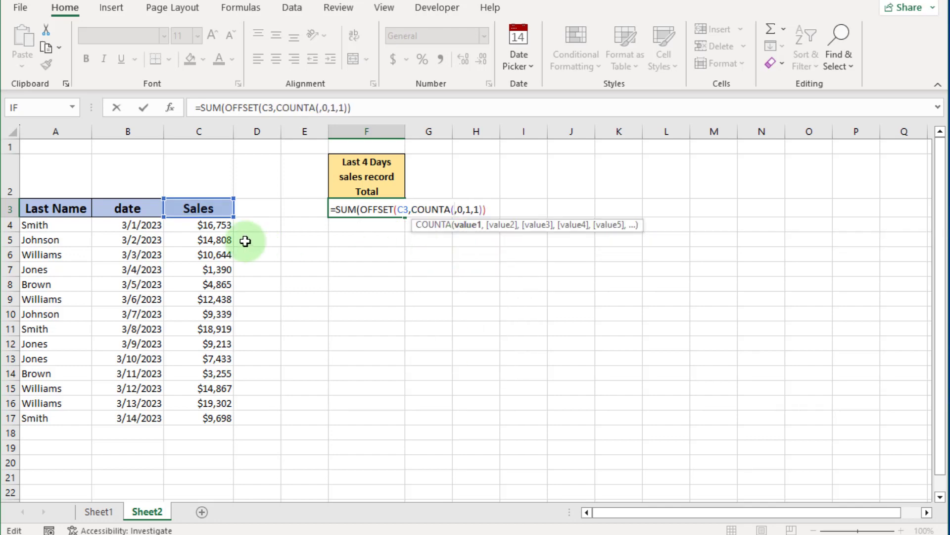
{"action": "left_click_drag", "start_coordinate": [210, 225], "coordinate": [221, 488]}
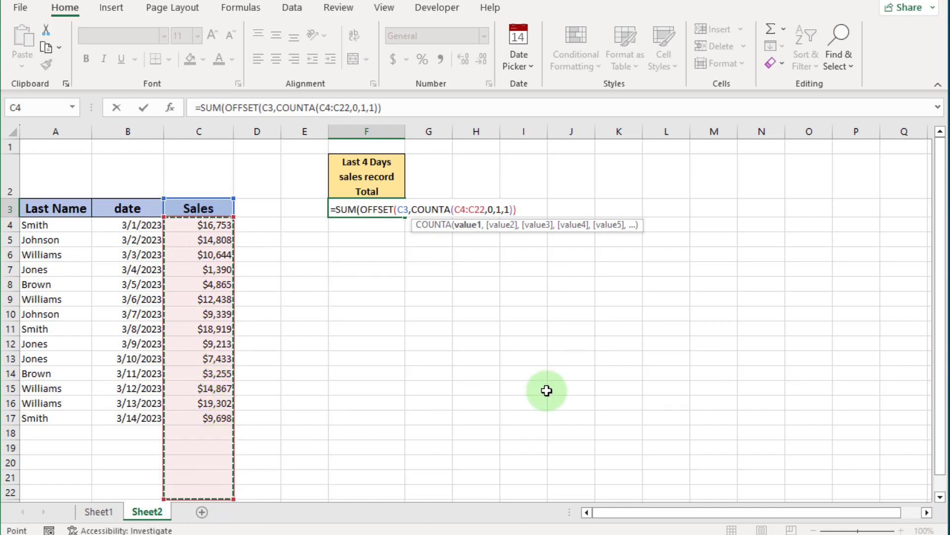
{"action": "type", "text": ")"}
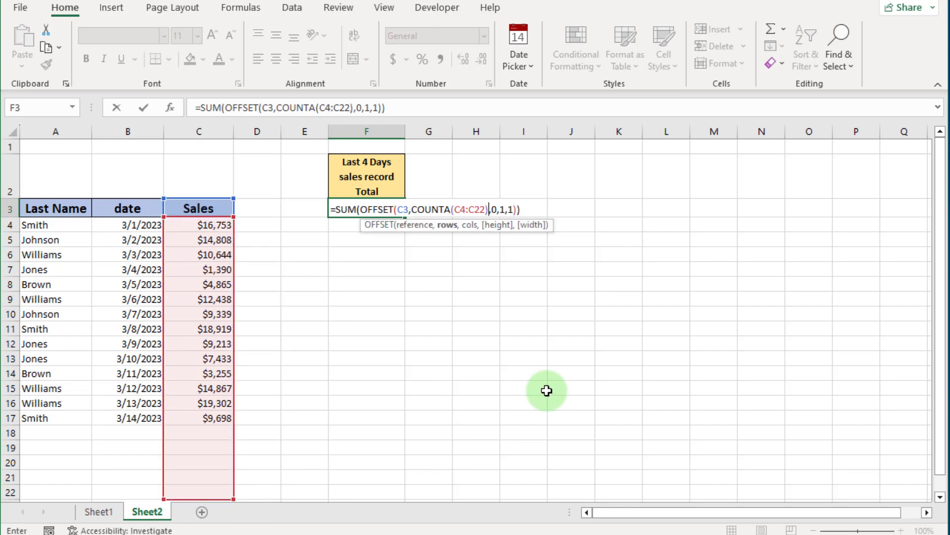
{"action": "left_click", "coordinate": [501, 210]}
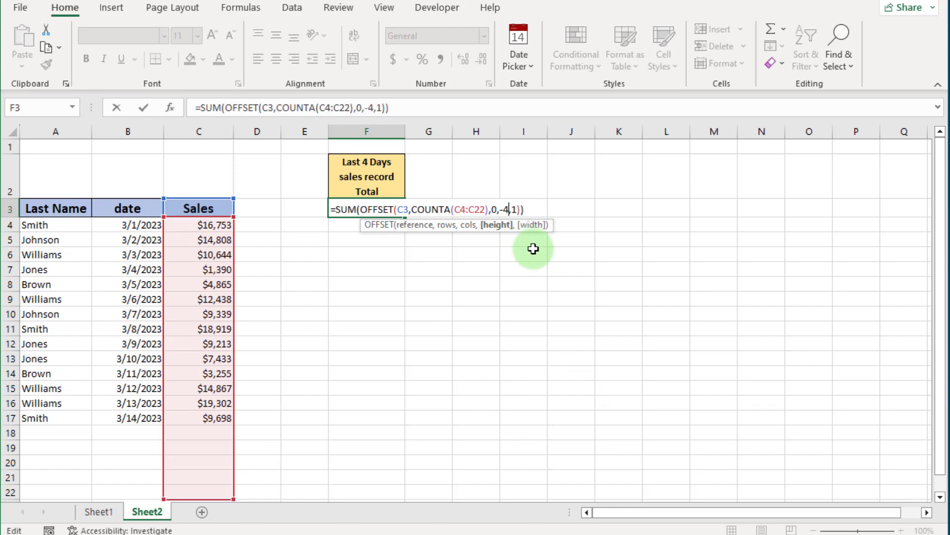
{"action": "left_click", "coordinate": [509, 210]}
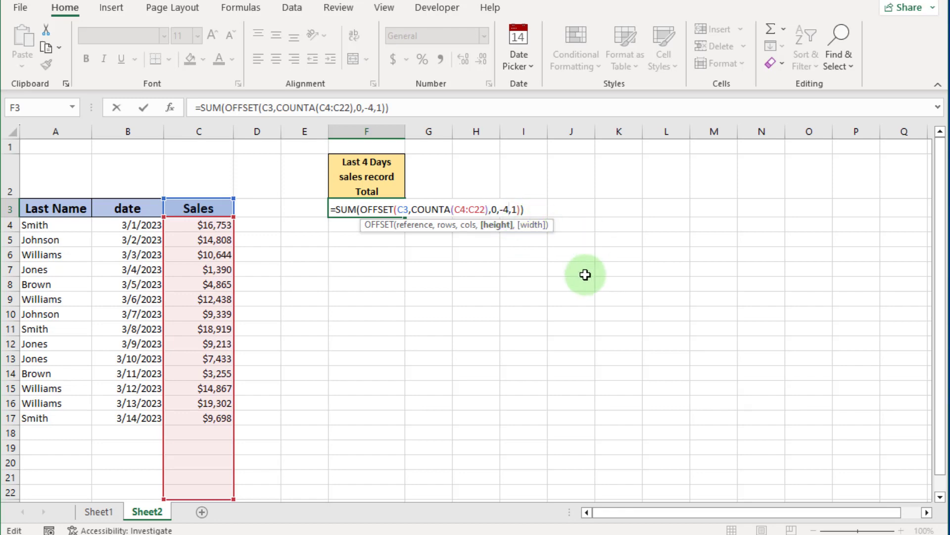
{"action": "key", "text": "Return"}
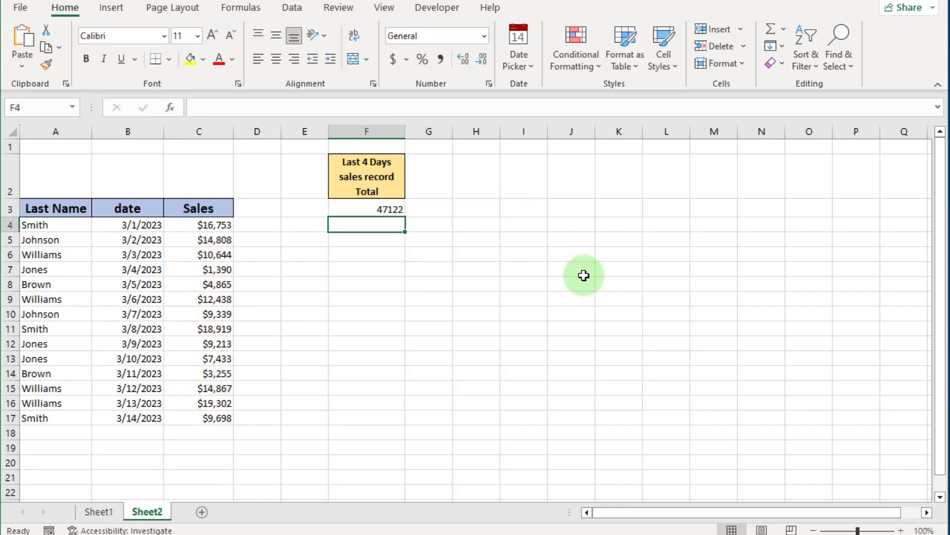
{"action": "left_click", "coordinate": [393, 210]}
- Add a new row with date 3/15/2023 in B18 and sales 45687 in C18
{"action": "left_click_drag", "start_coordinate": [214, 418], "coordinate": [222, 374]}
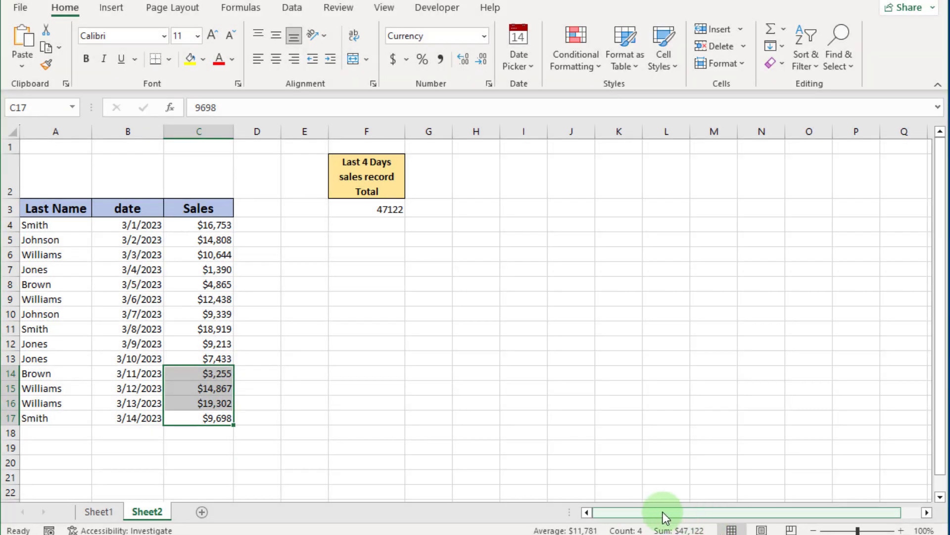
{"action": "left_click", "coordinate": [148, 433]}
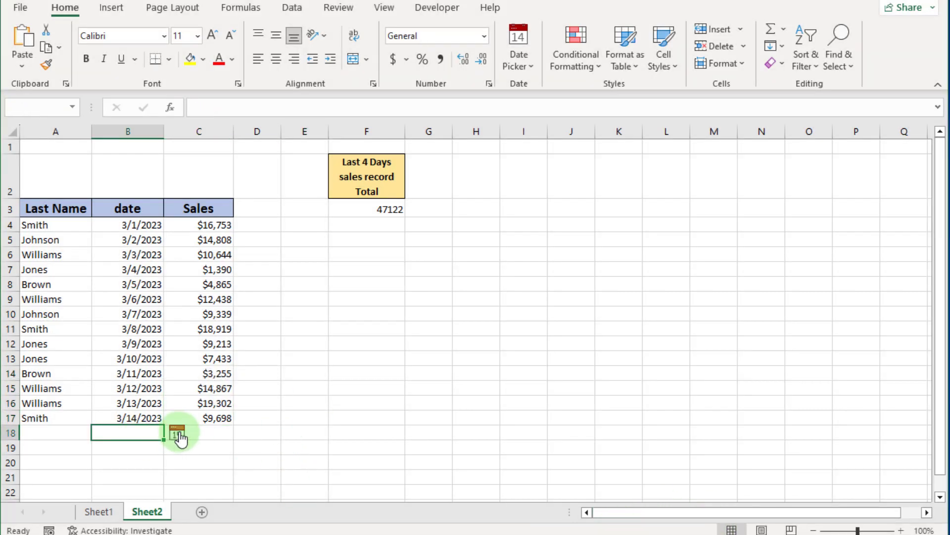
{"action": "left_click", "coordinate": [180, 431]}
{"action": "left_click", "coordinate": [269, 512]}
{"action": "left_click", "coordinate": [214, 433]}
{"action": "type", "text": "45687"}
{"action": "key", "text": "Return"}
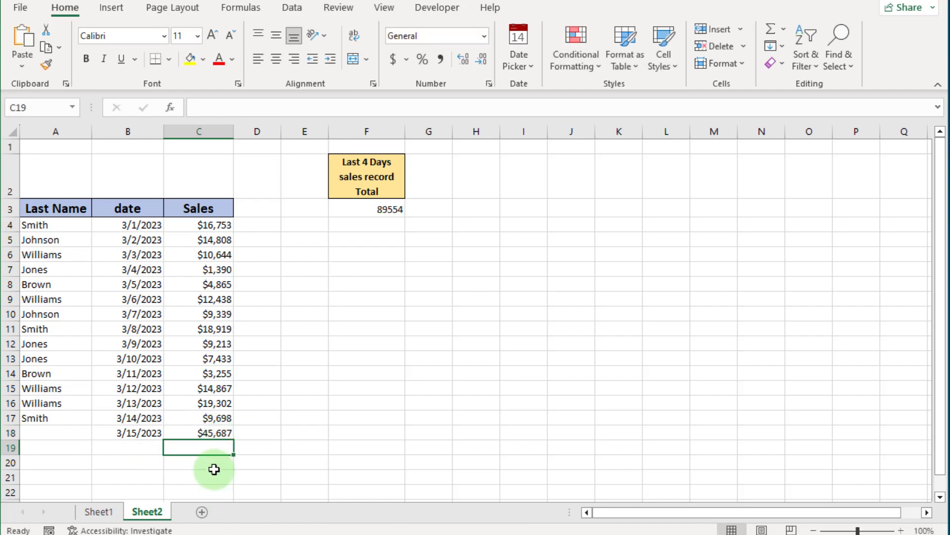
- Select C15:C18 to confirm F3's updated total of 89554
{"action": "left_click_drag", "start_coordinate": [221, 435], "coordinate": [224, 389]}
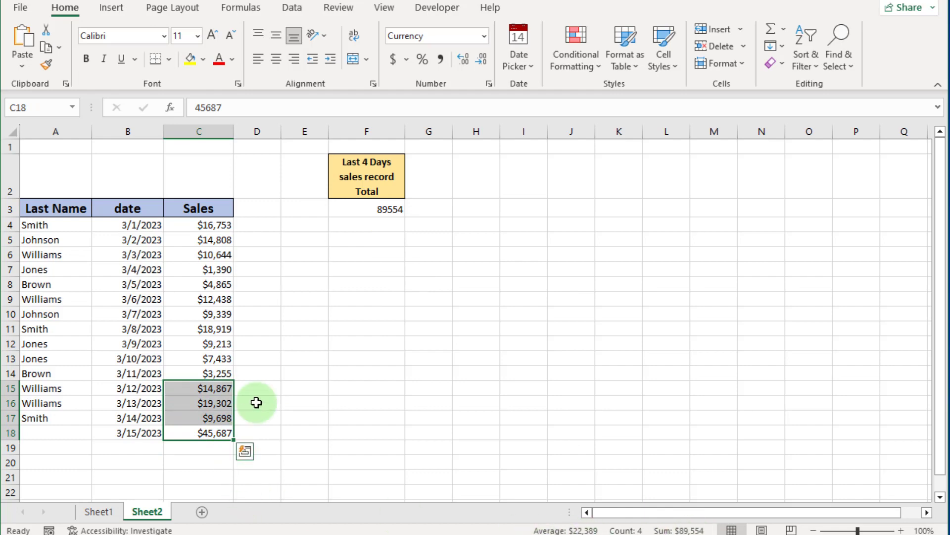
{"action": "left_click", "coordinate": [388, 375]}
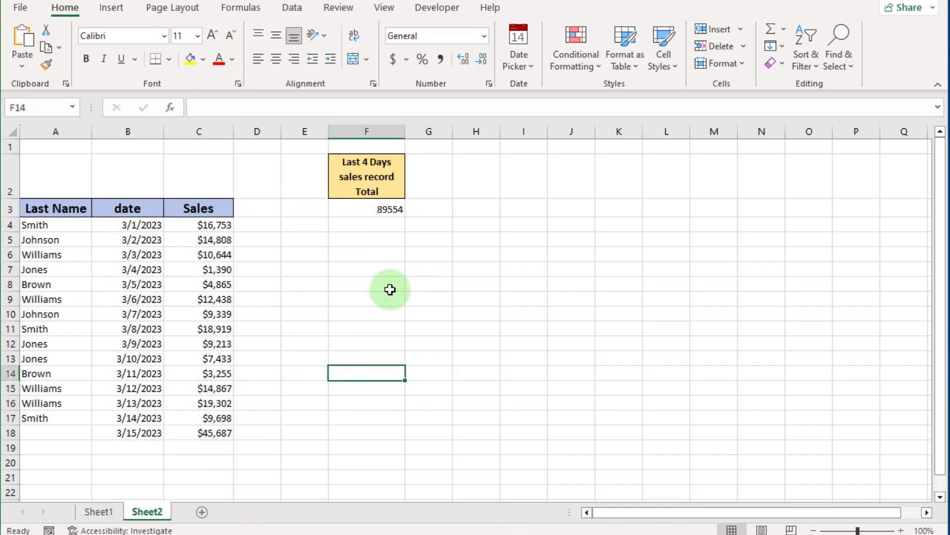
{"action": "left_click", "coordinate": [366, 210]}
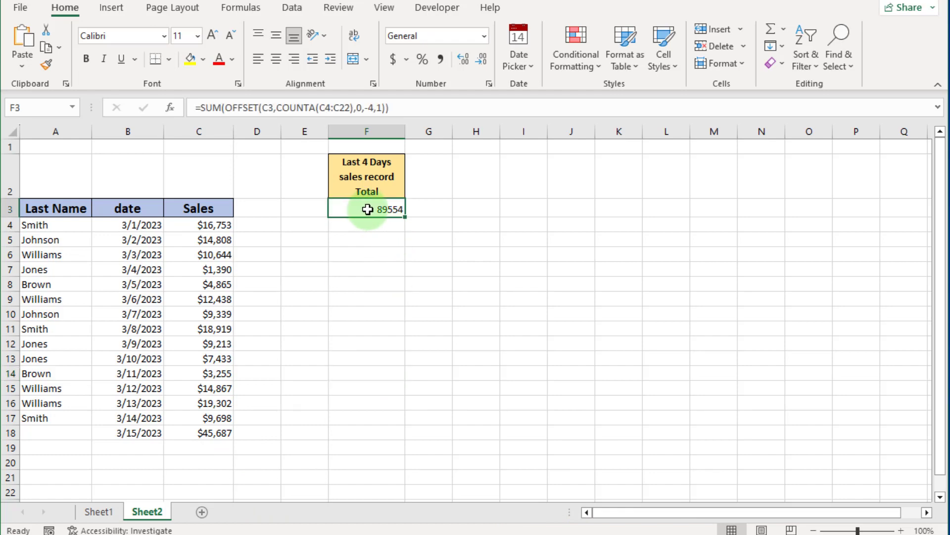
- Change F3 to AVERAGE with height -5, showing 18561.8, and verify against C14:C18
{"action": "double_click", "coordinate": [367, 210]}
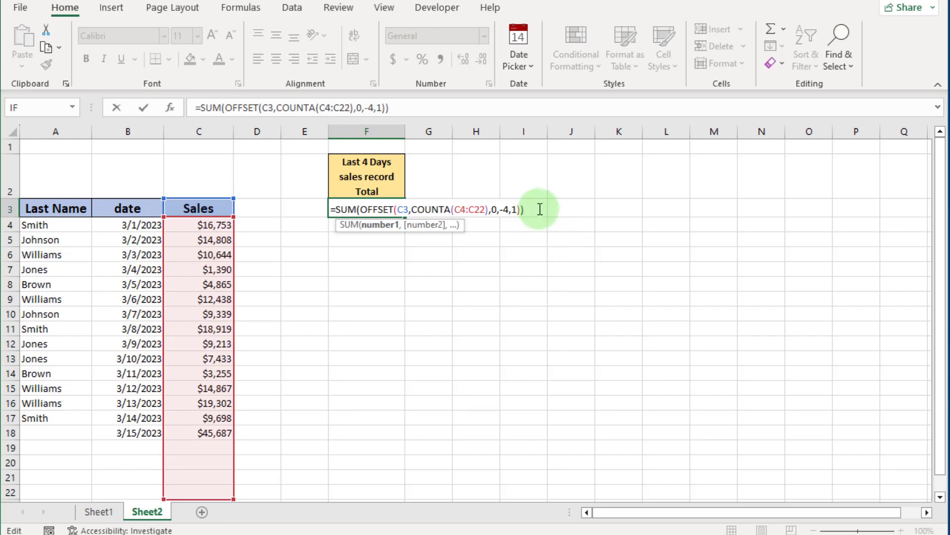
{"action": "key", "text": "Home"}
{"action": "key", "text": "Right"}
{"action": "key", "text": "Delete"}
{"action": "key", "text": "Delete"}
{"action": "key", "text": "Delete"}
{"action": "type", "text": "aver"}
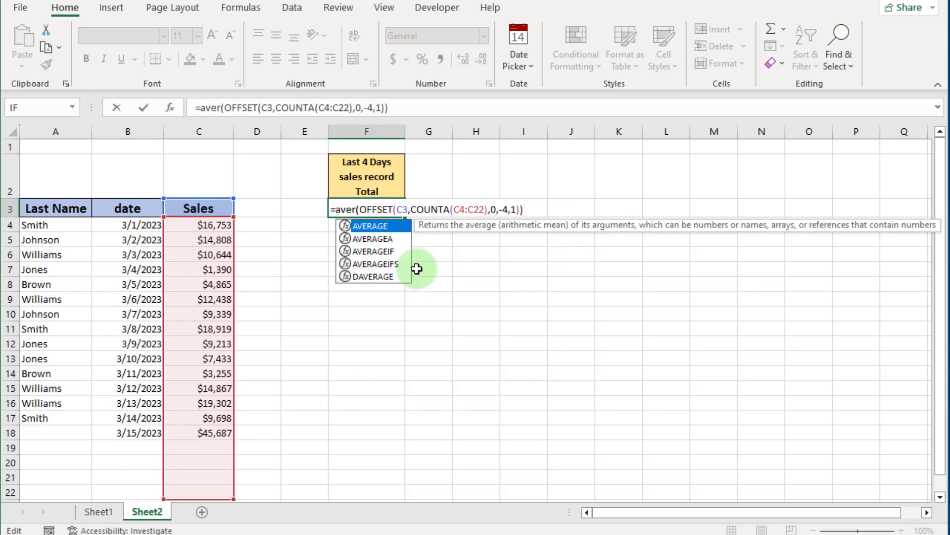
{"action": "double_click", "coordinate": [371, 227]}
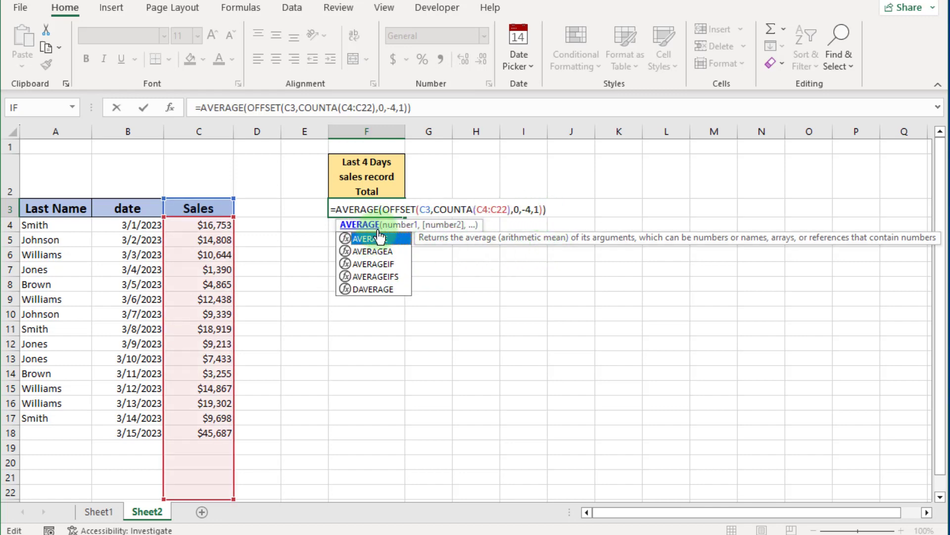
{"action": "left_click", "coordinate": [530, 209]}
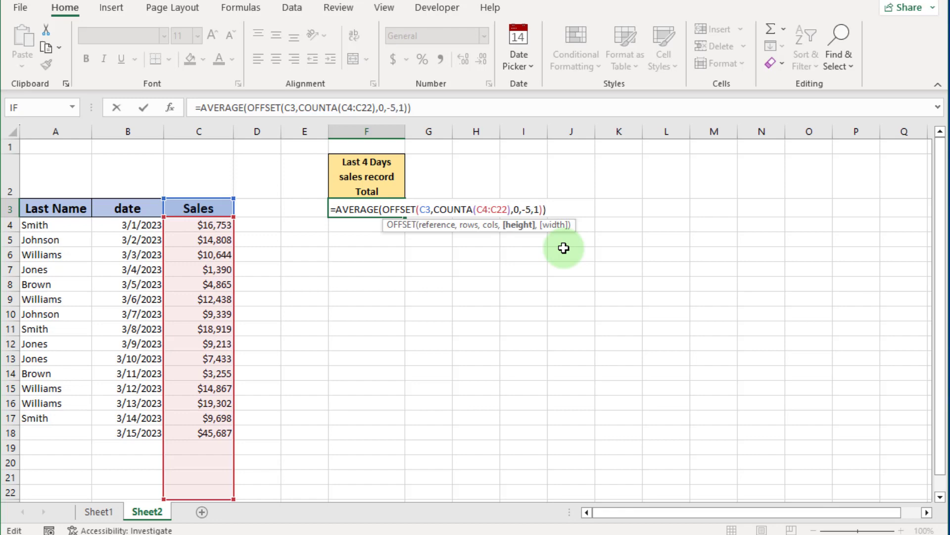
{"action": "key", "text": "Return"}
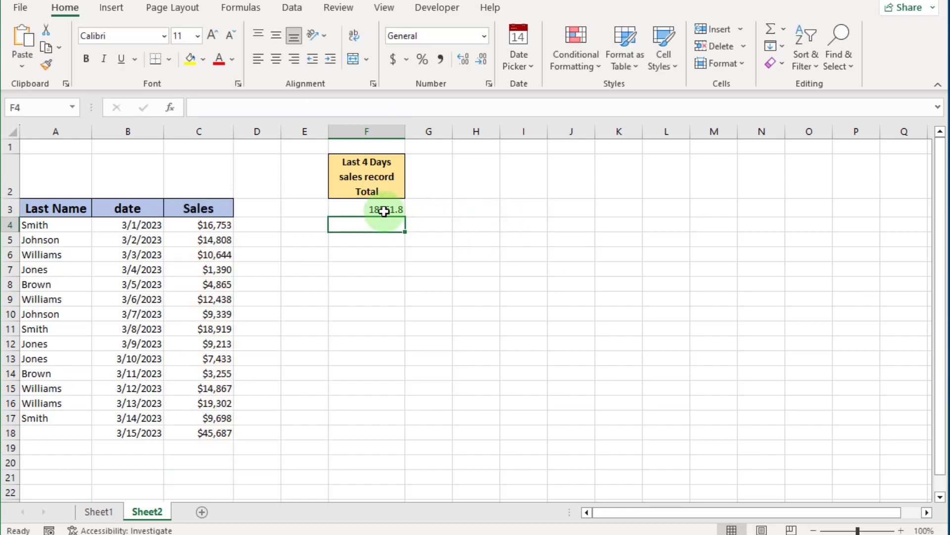
{"action": "left_click", "coordinate": [216, 437]}
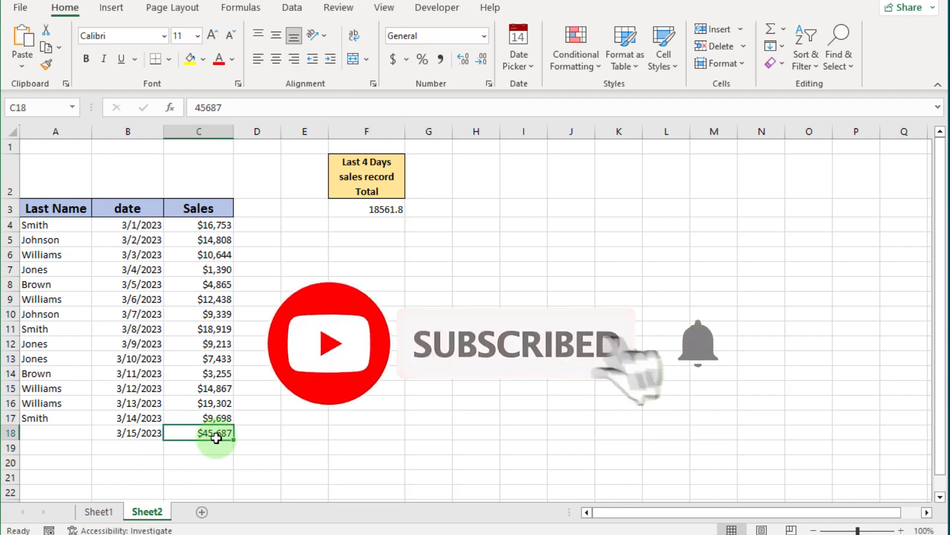
{"action": "left_click_drag", "start_coordinate": [216, 437], "coordinate": [222, 374]}
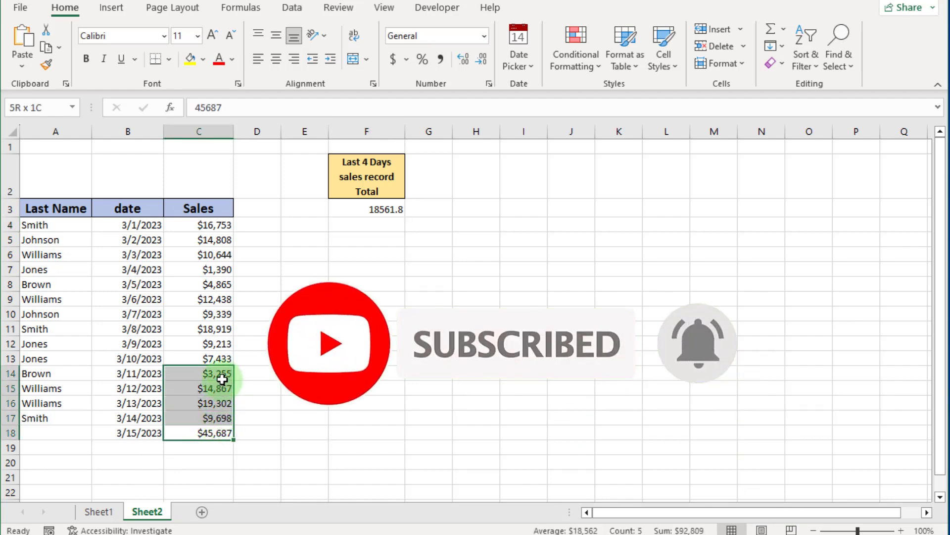